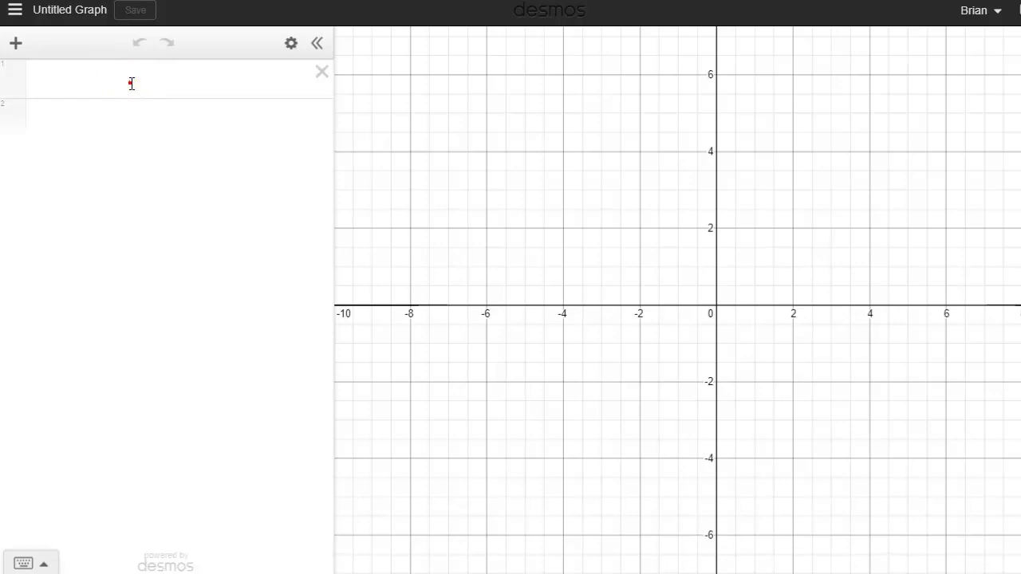
Start a list definition named a in the first expression, with empty square brackets after the equals sign.
click(130, 83)
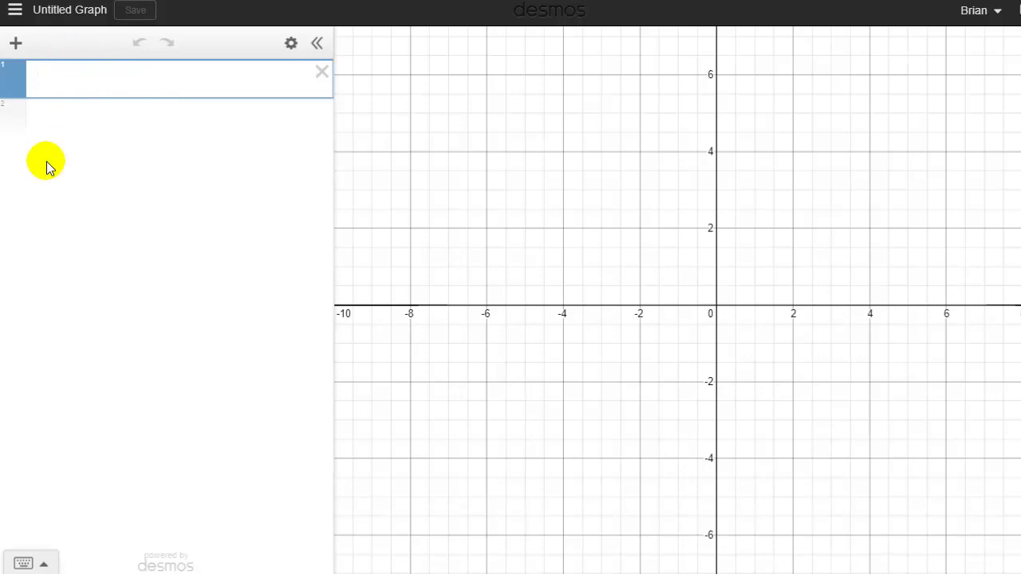
click(24, 562)
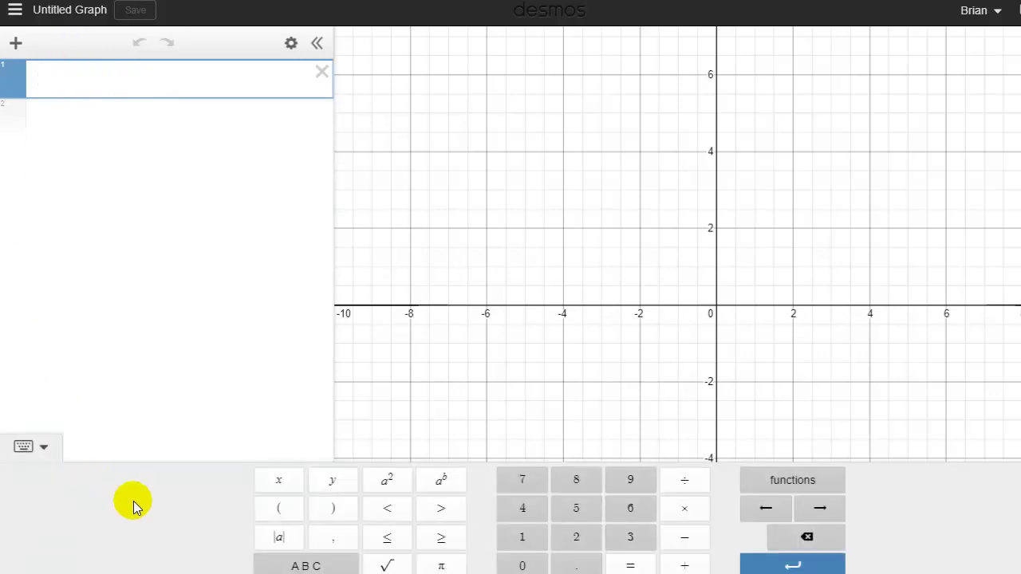
click(309, 564)
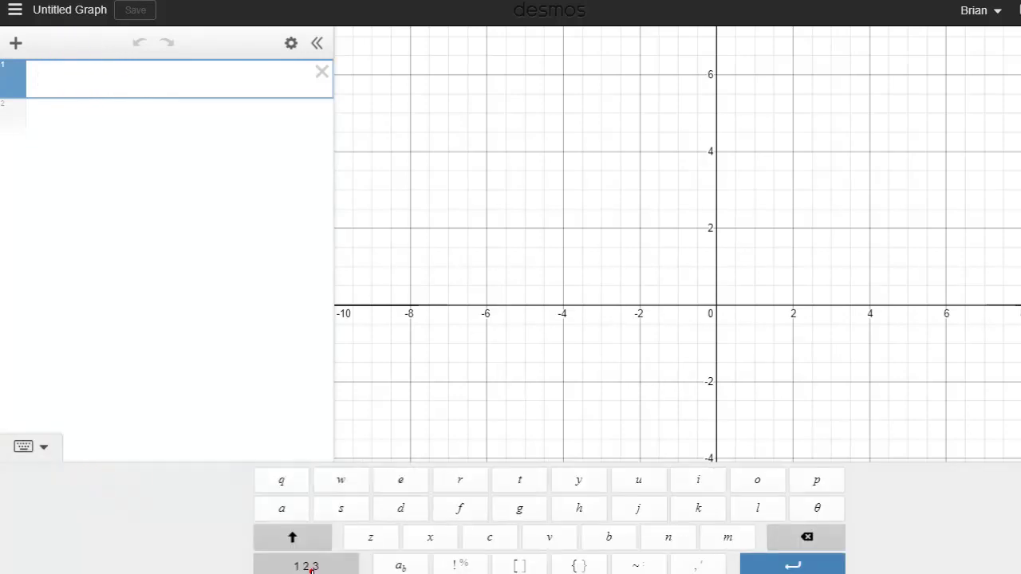
click(272, 510)
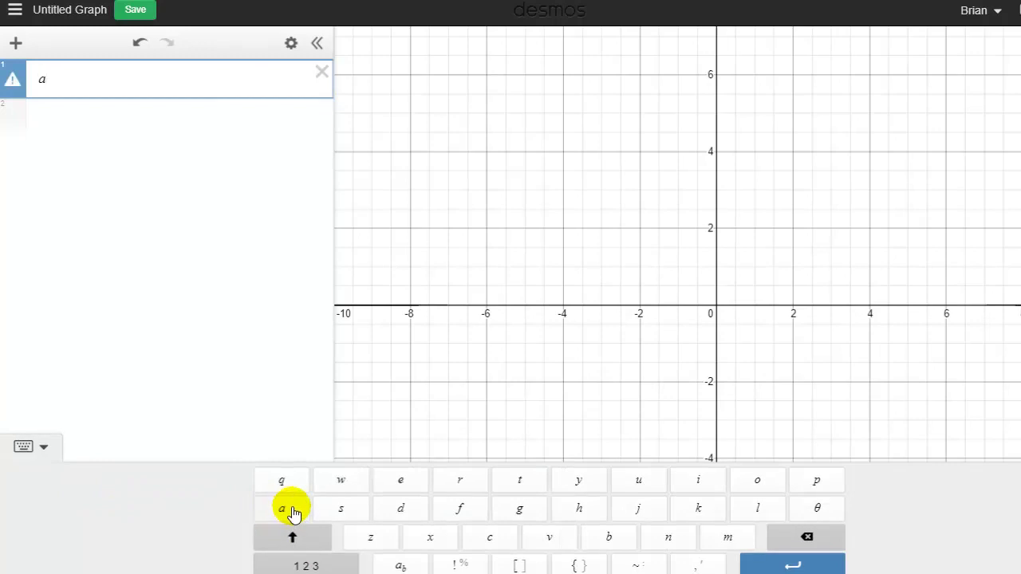
click(307, 565)
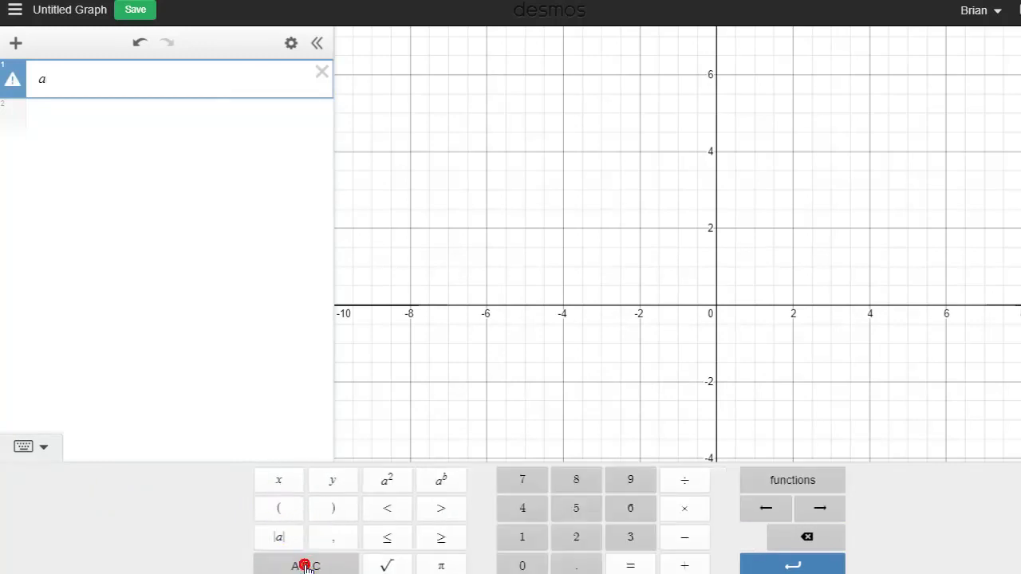
click(629, 563)
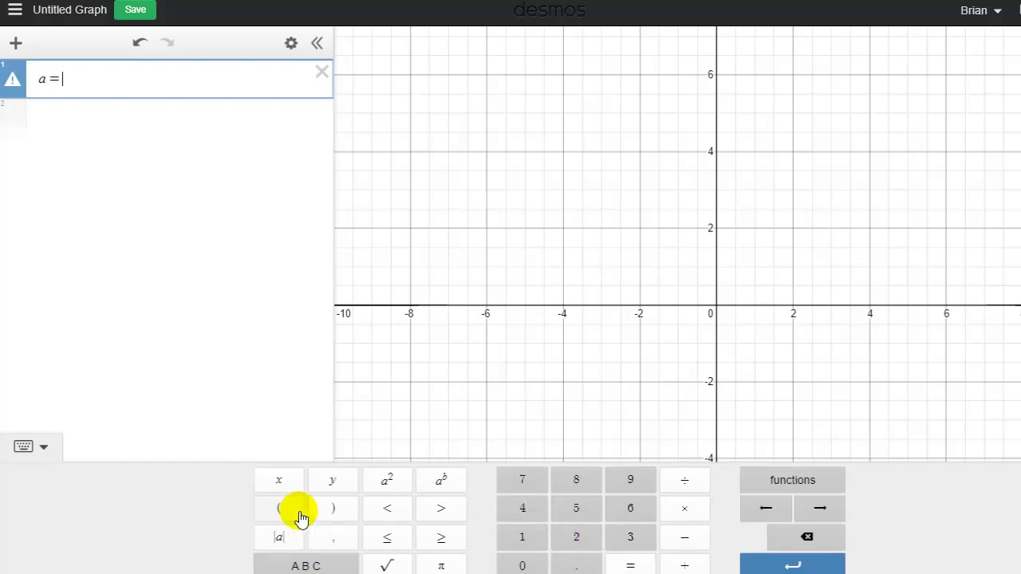
click(309, 563)
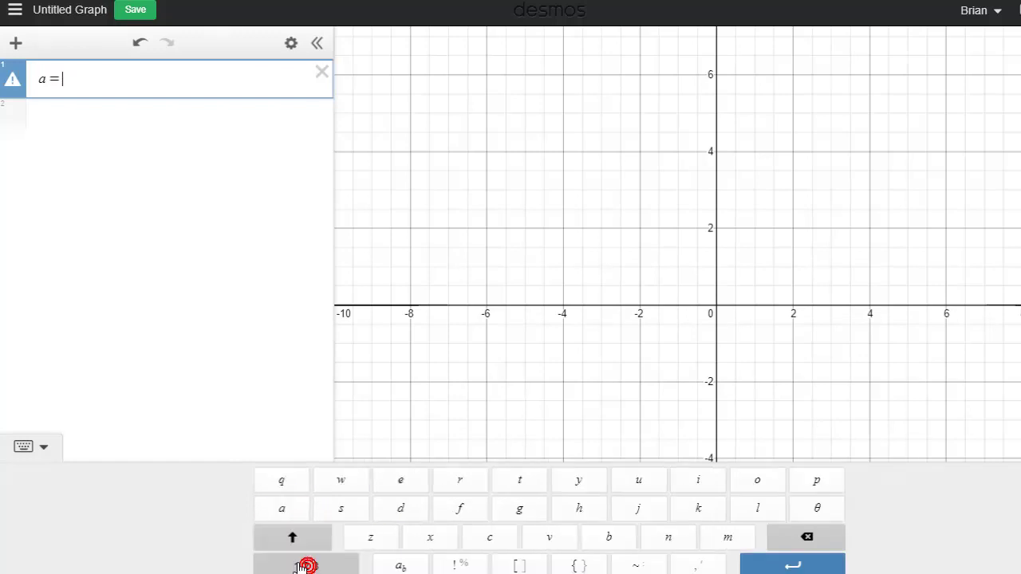
click(516, 566)
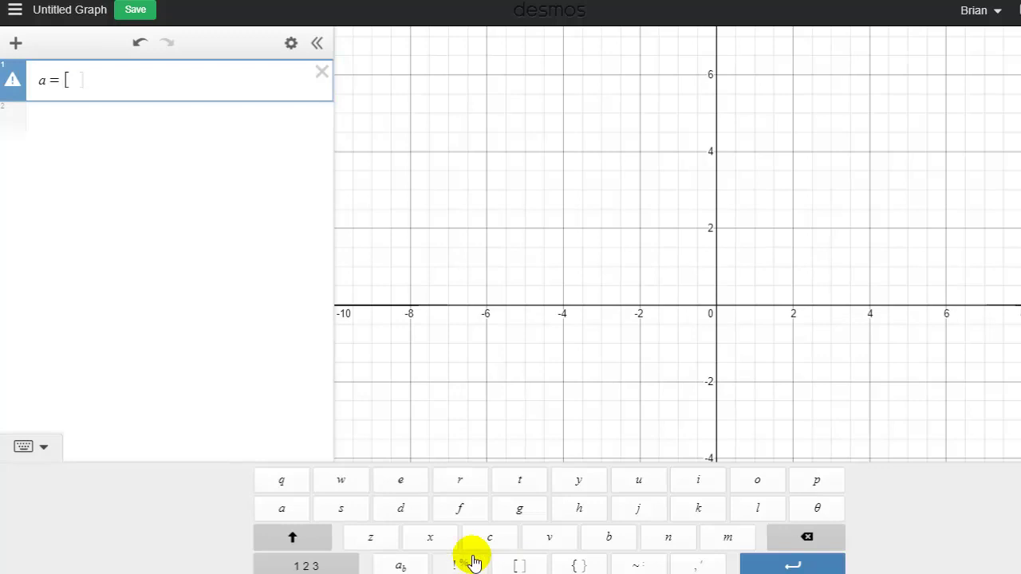
Fill list a with the values 12, 25, 4, 15, 26, 3.
click(313, 564)
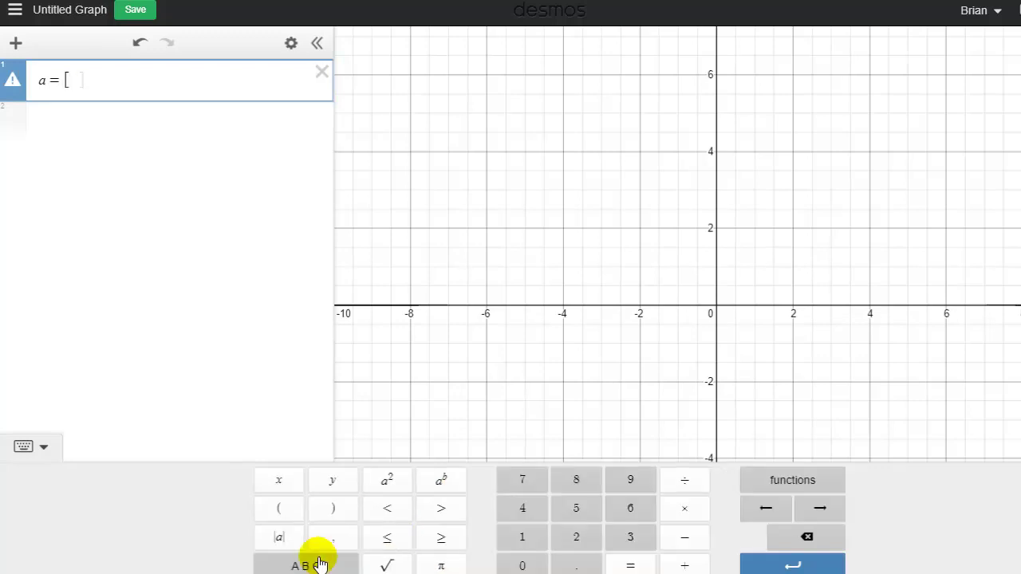
click(518, 539)
click(577, 537)
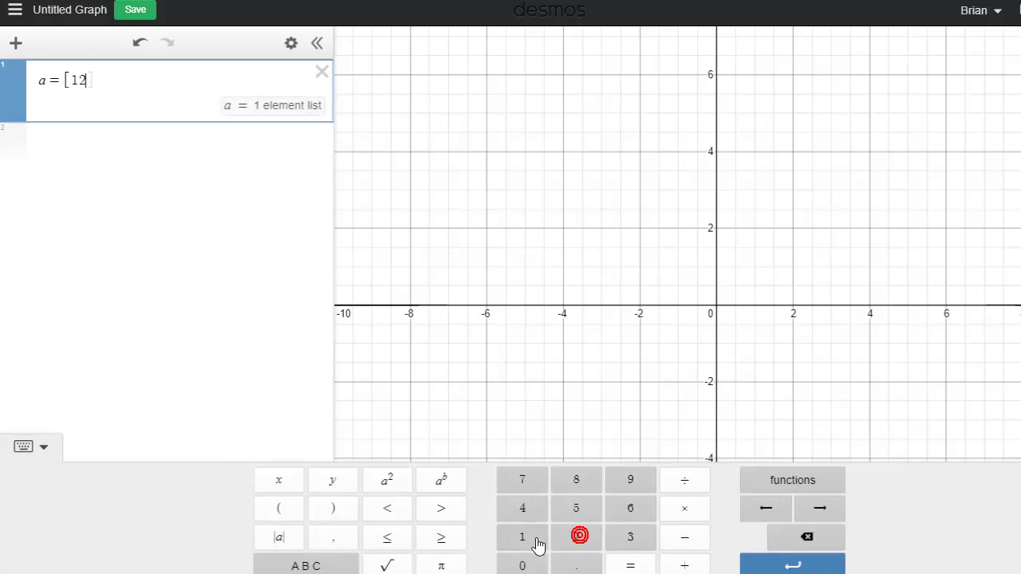
click(323, 544)
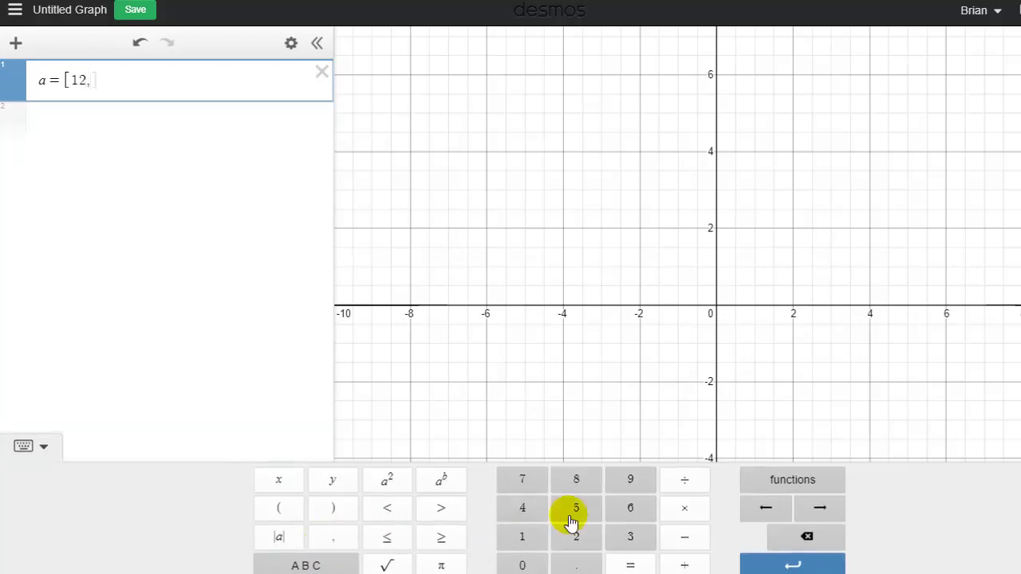
click(578, 534)
click(578, 511)
click(335, 538)
click(522, 508)
click(332, 544)
click(523, 534)
click(577, 515)
click(327, 540)
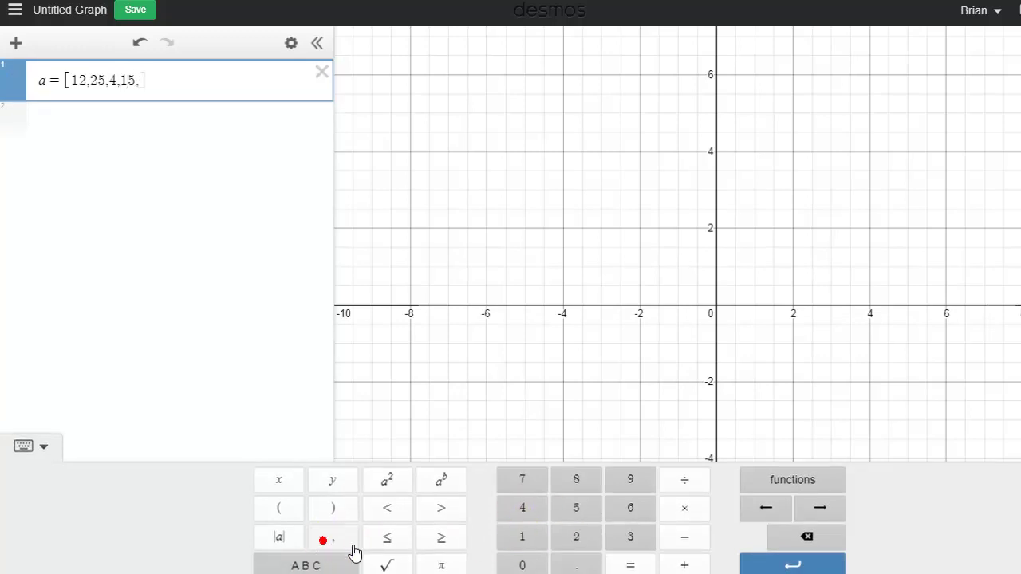
click(576, 537)
click(631, 508)
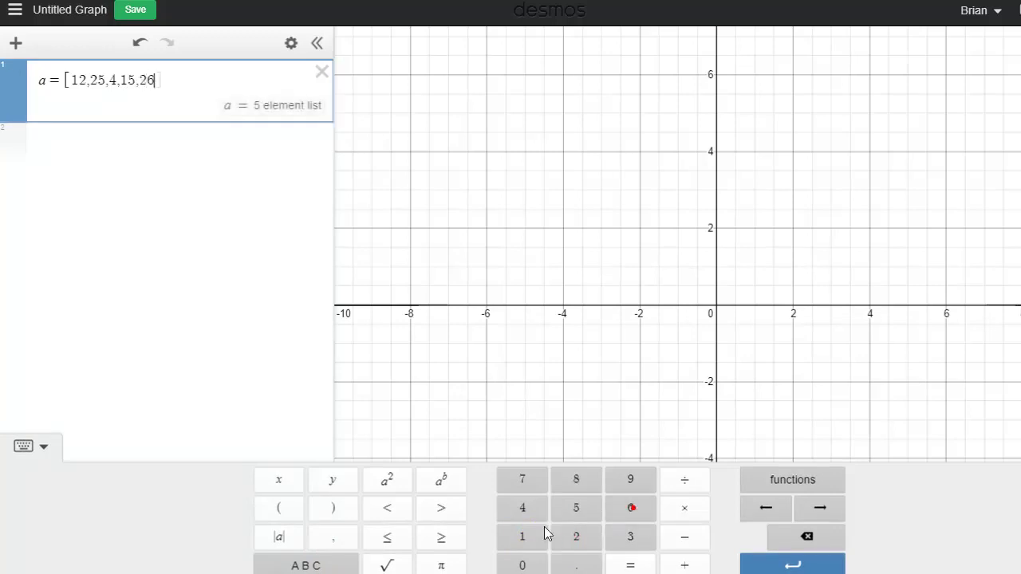
click(343, 538)
click(626, 537)
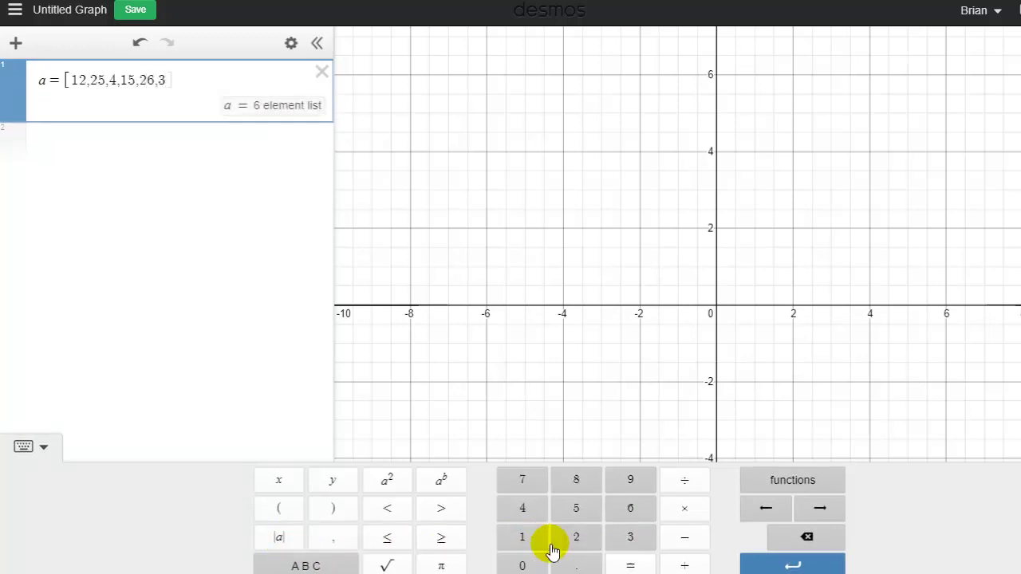
Calculate the mean of list a in the second expression using the statistics function mean(a).
click(130, 143)
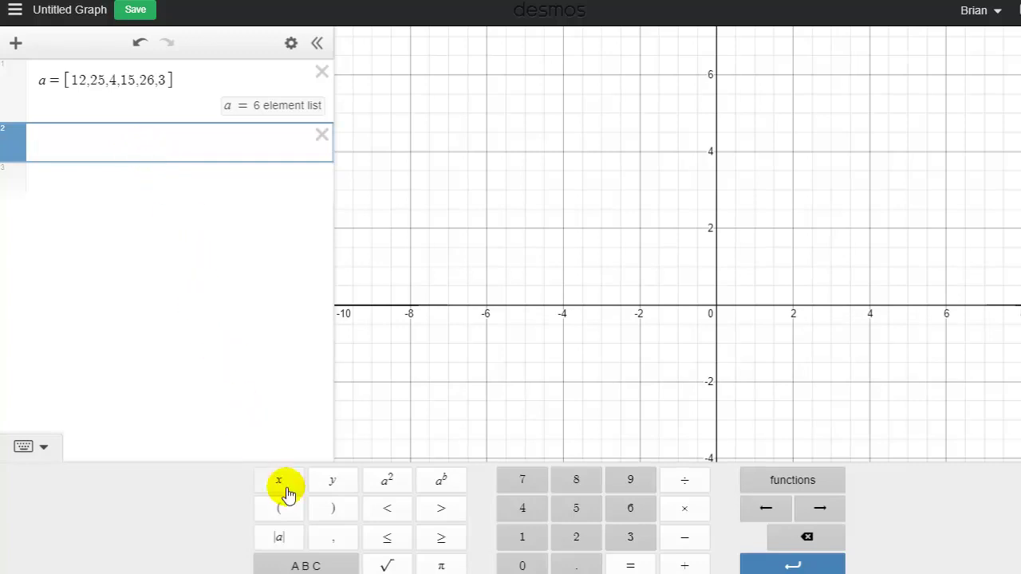
click(798, 485)
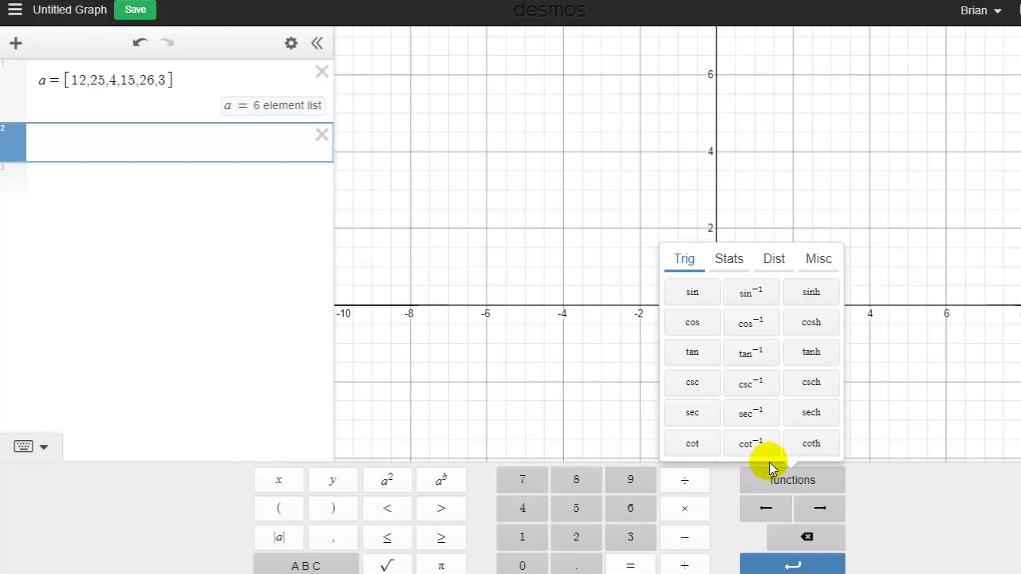
click(728, 264)
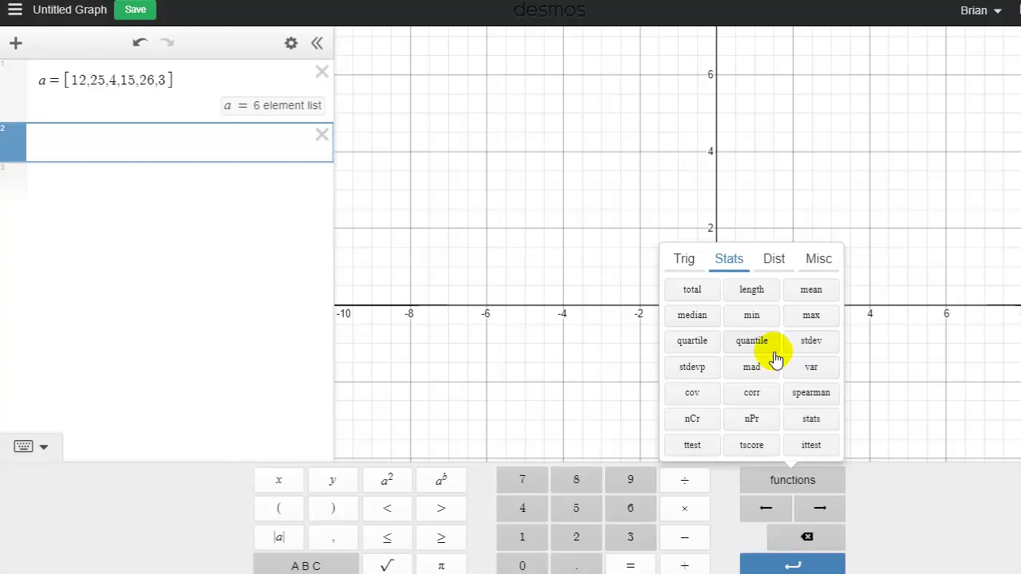
click(808, 293)
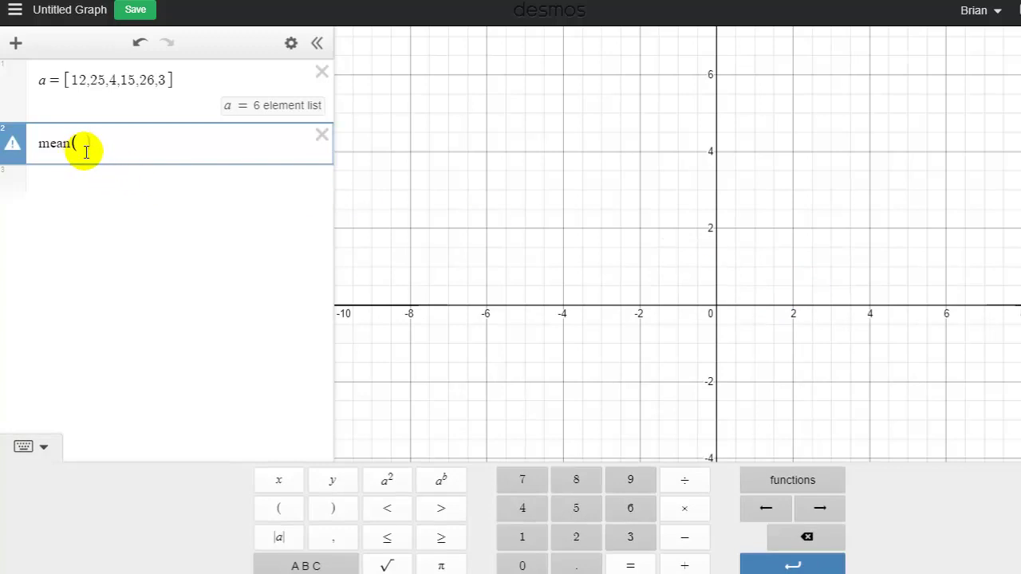
click(297, 566)
click(292, 508)
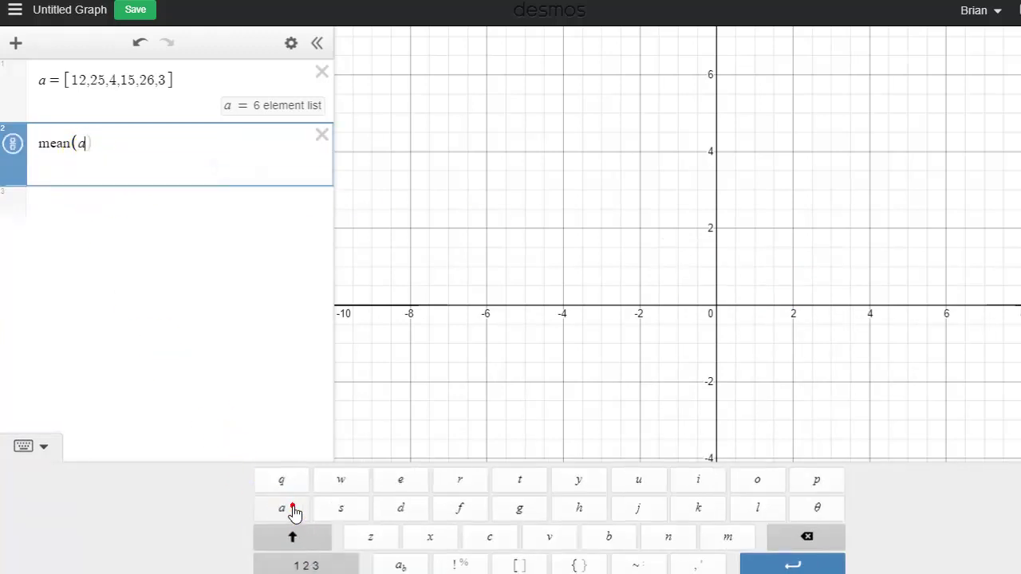
Calculate the first quartile of list a in the third expression with quartile(a,1).
click(152, 209)
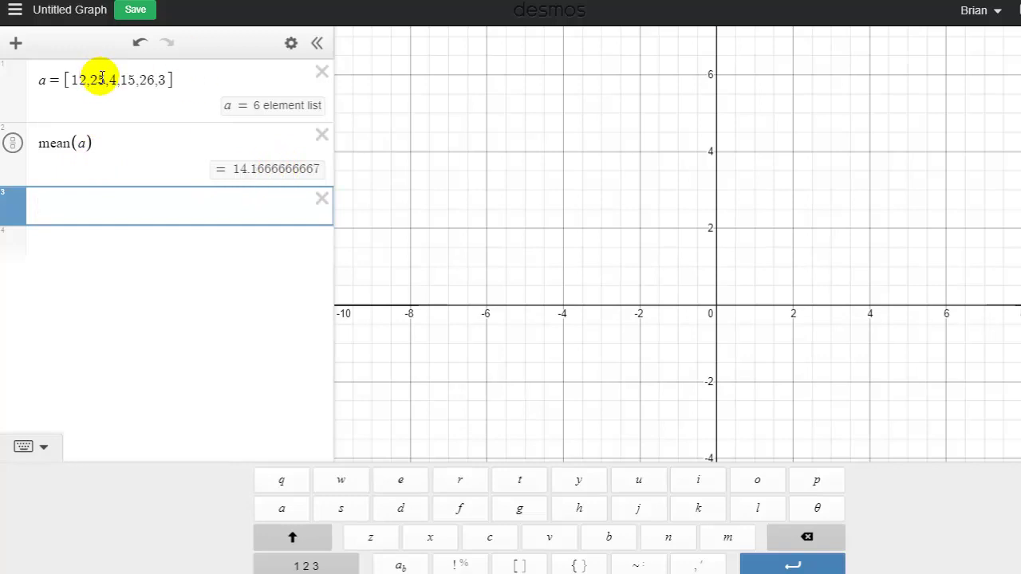
click(75, 206)
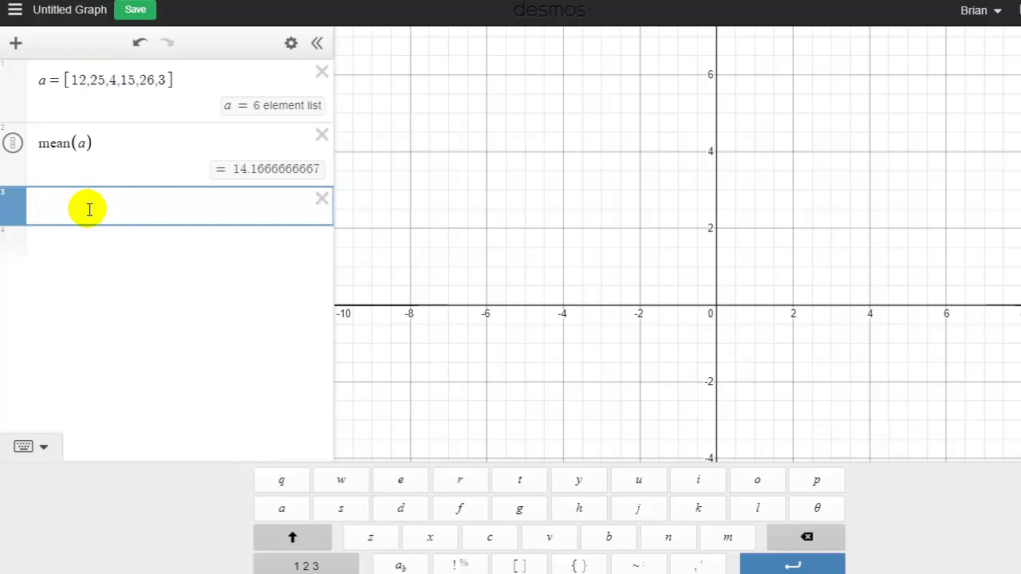
click(296, 562)
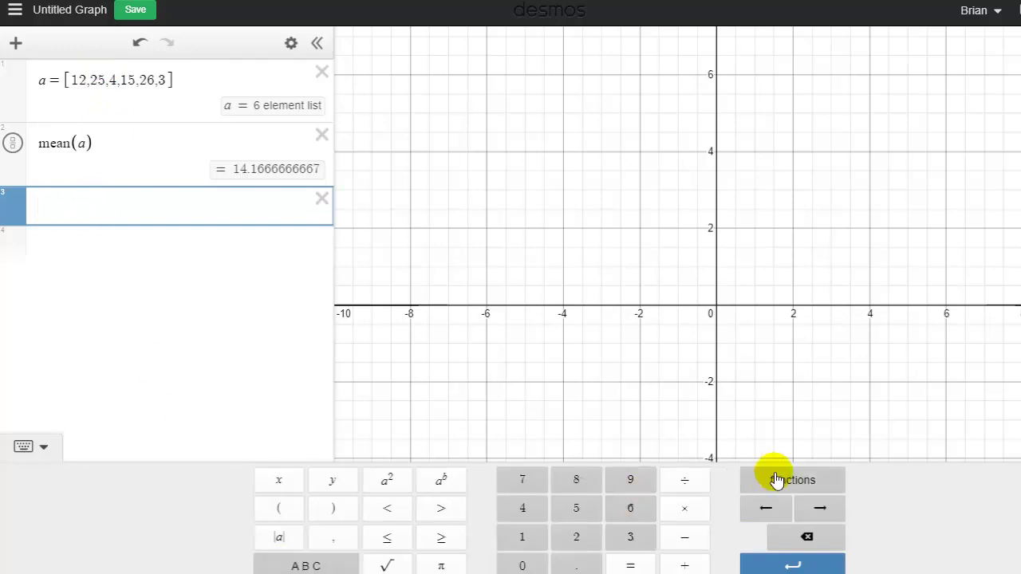
click(769, 479)
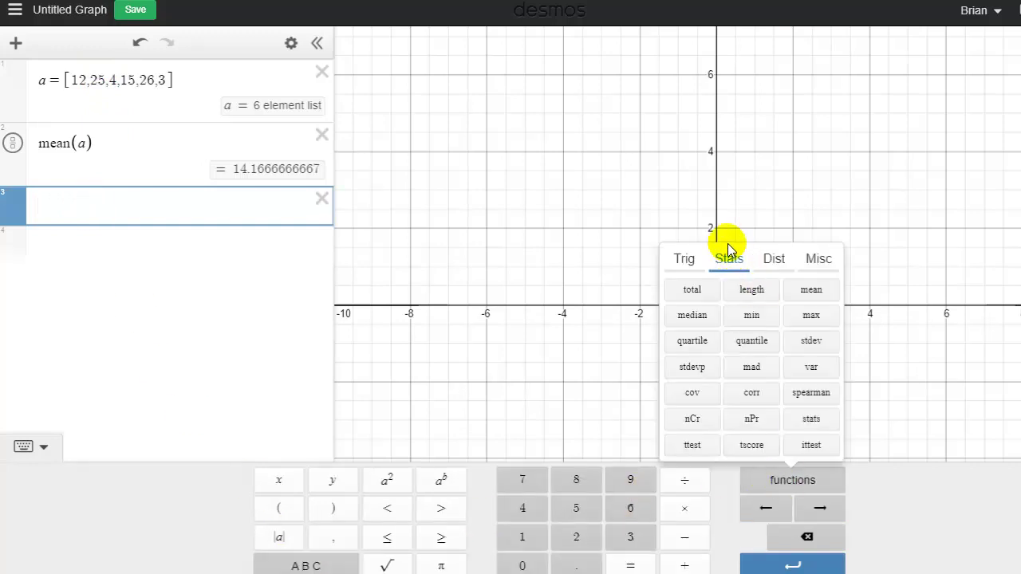
click(692, 341)
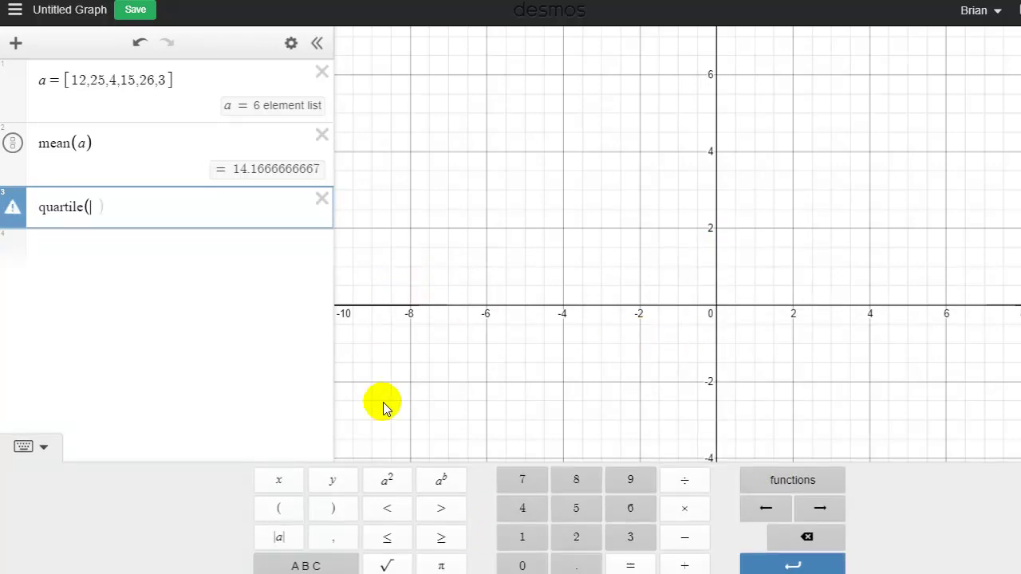
click(306, 566)
click(283, 508)
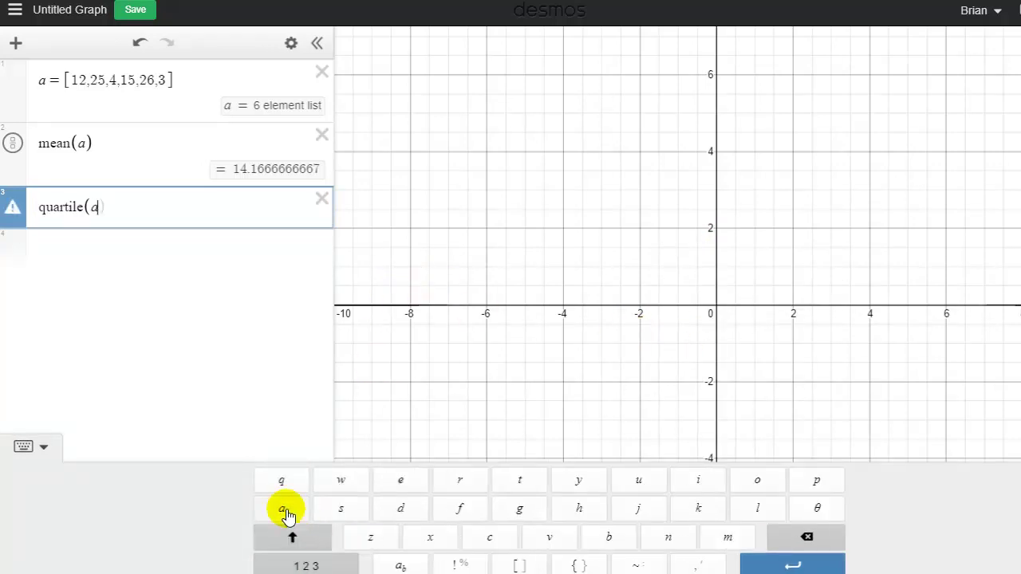
click(306, 566)
click(332, 537)
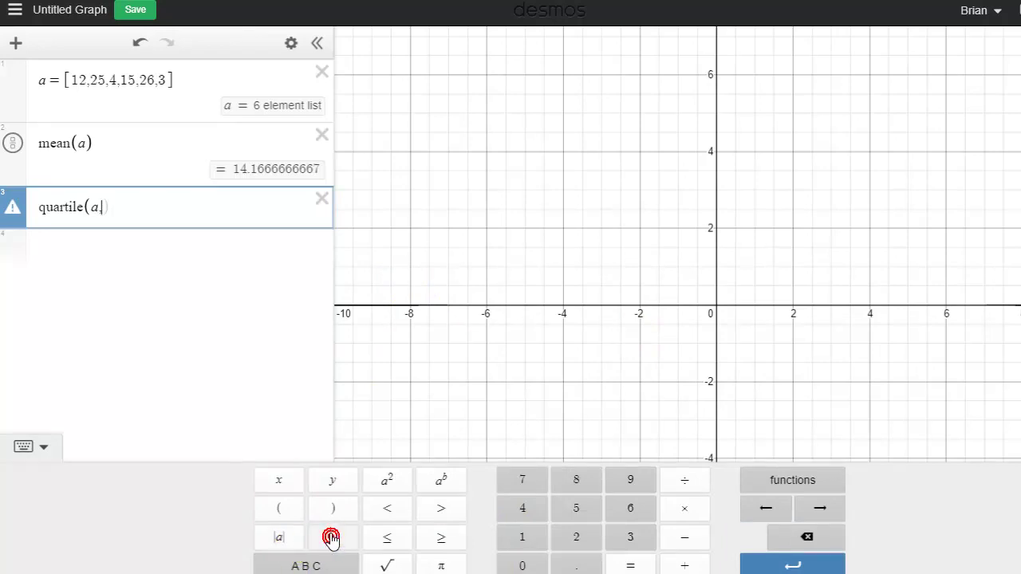
click(522, 536)
click(171, 270)
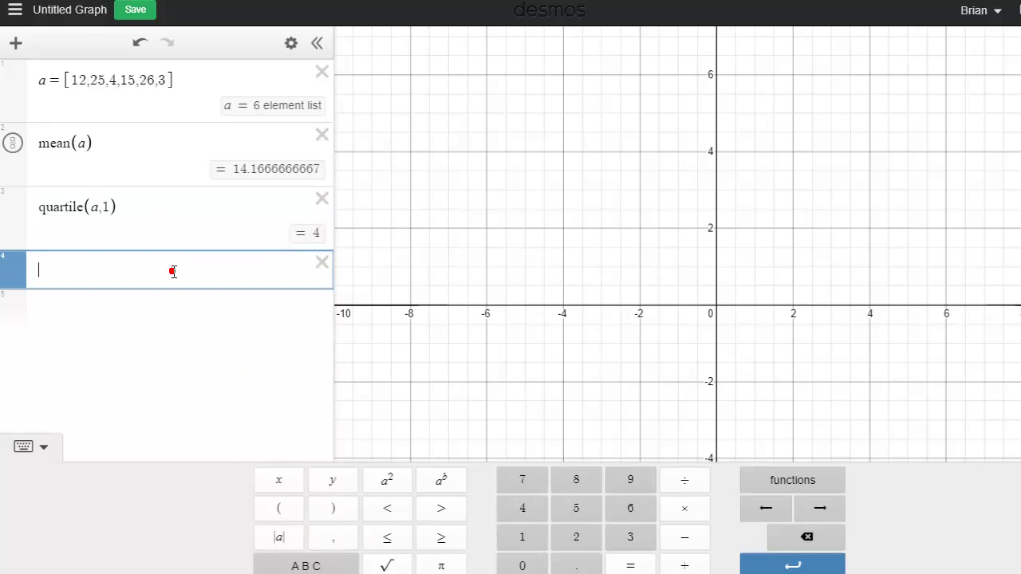
Change the quartile expression to calculate the second quartile, quartile(a,2).
click(143, 209)
click(112, 207)
double_click(107, 207)
click(109, 208)
key(BackSpace)
key(BackSpace)
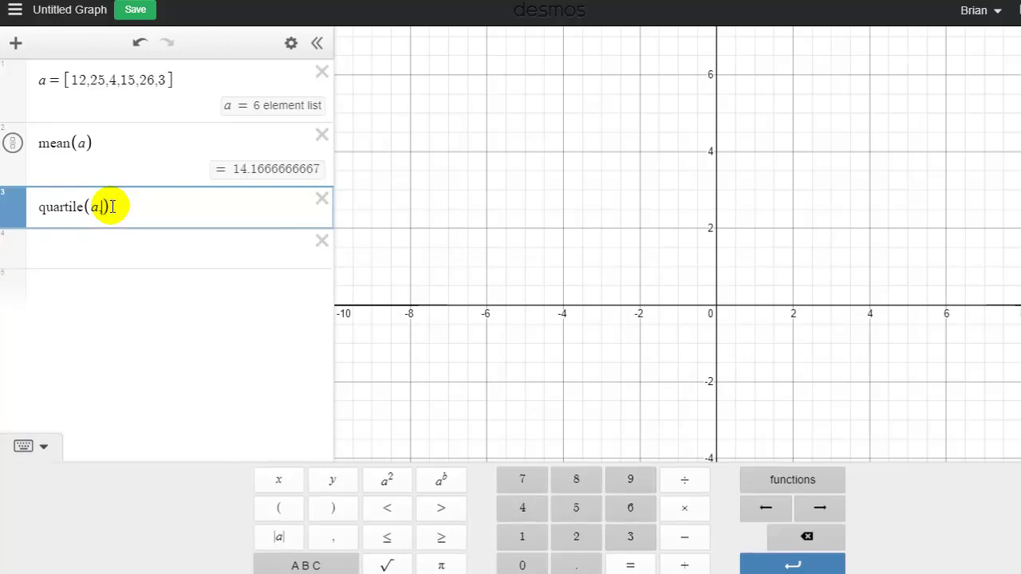
text(2)
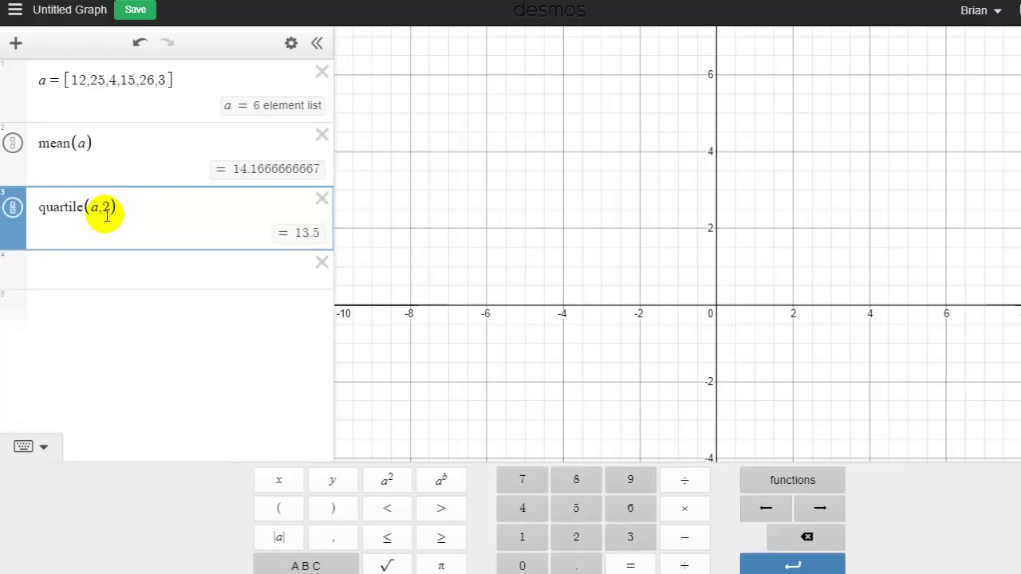
Calculate the median of list a in the fourth expression with median(a).
click(99, 266)
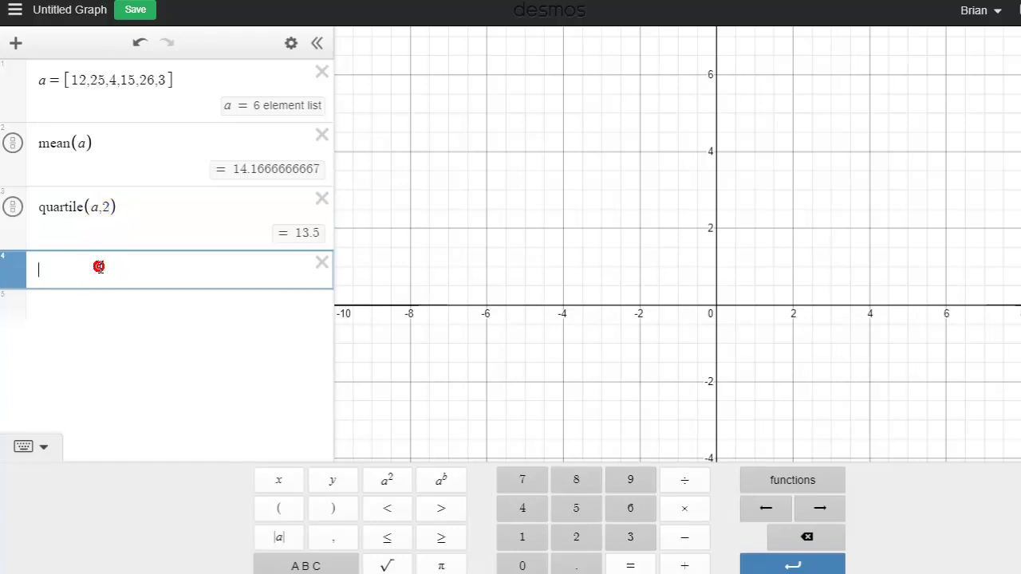
click(767, 483)
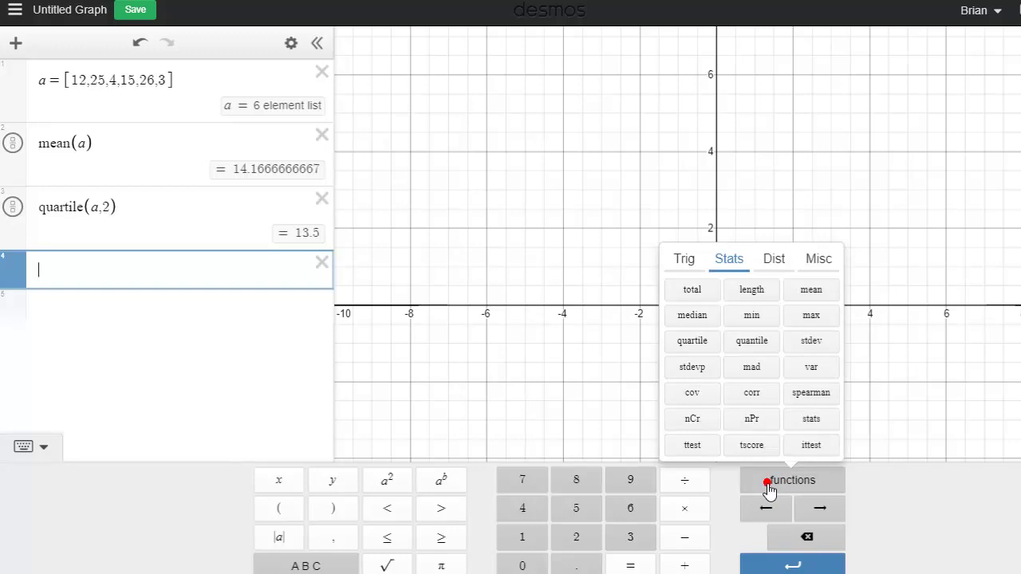
click(700, 315)
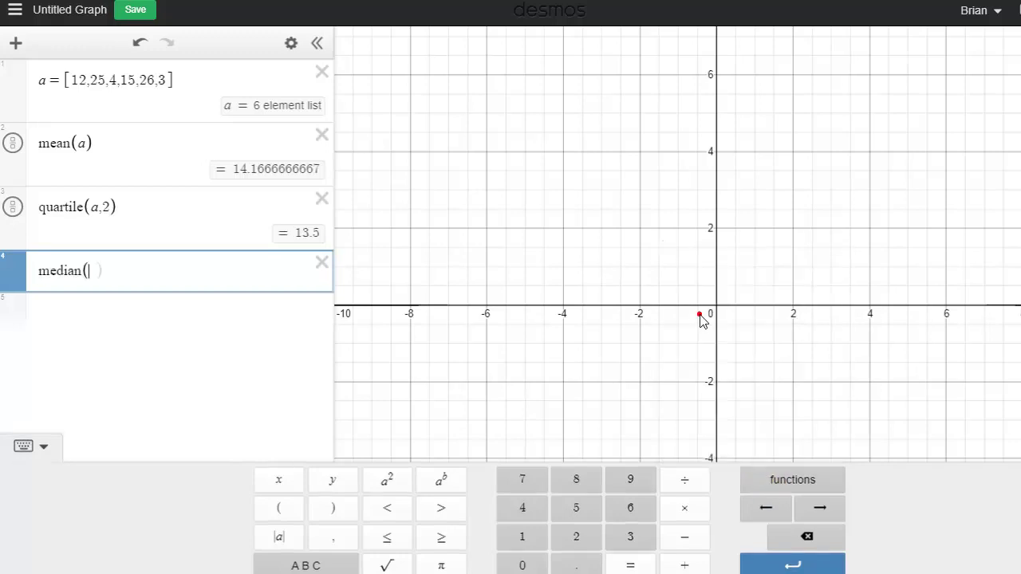
text(a)
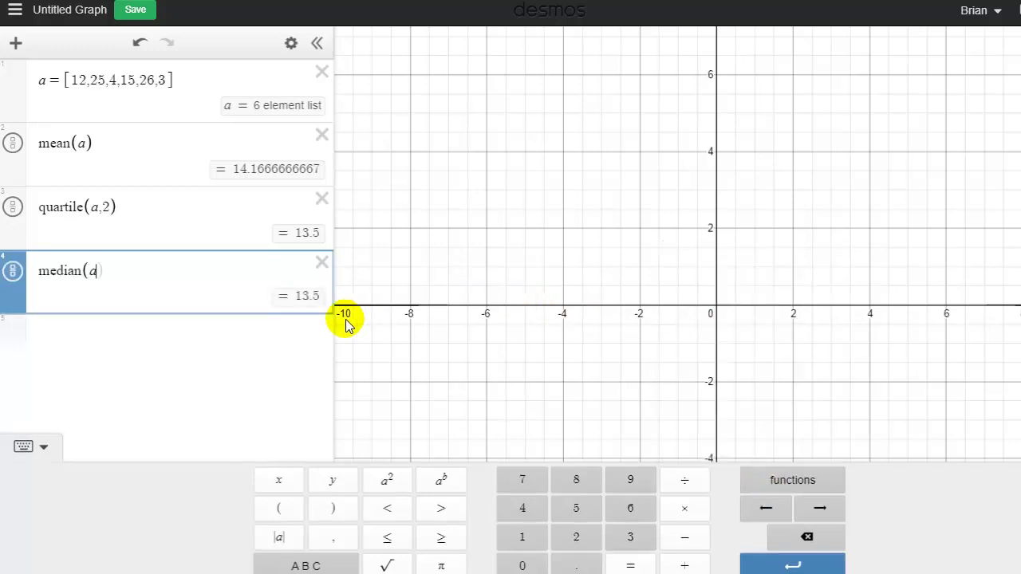
Change the quartile expression to calculate the third quartile of list a, quartile(a,3).
click(100, 208)
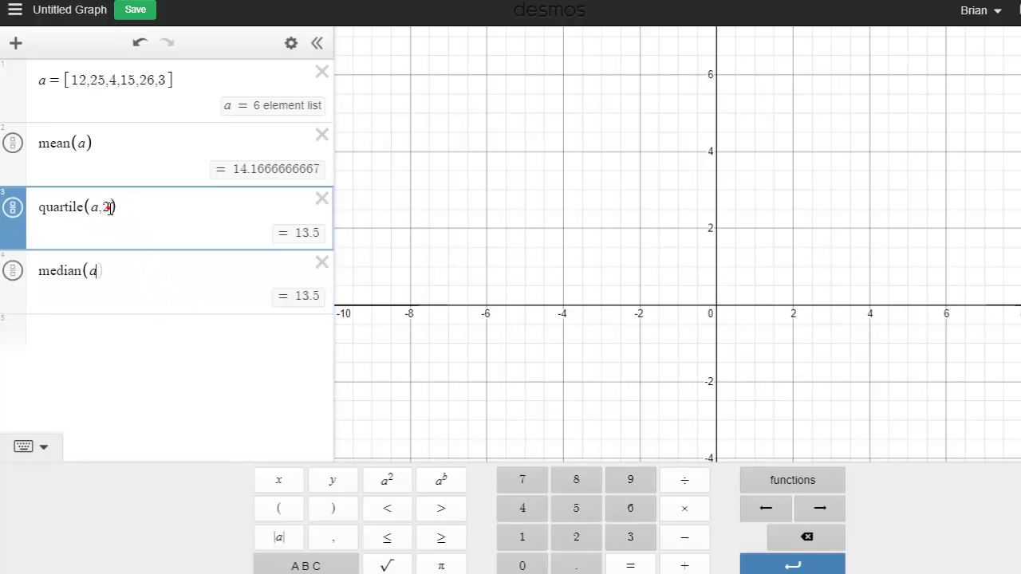
key(BackSpace)
key(BackSpace)
text(,)
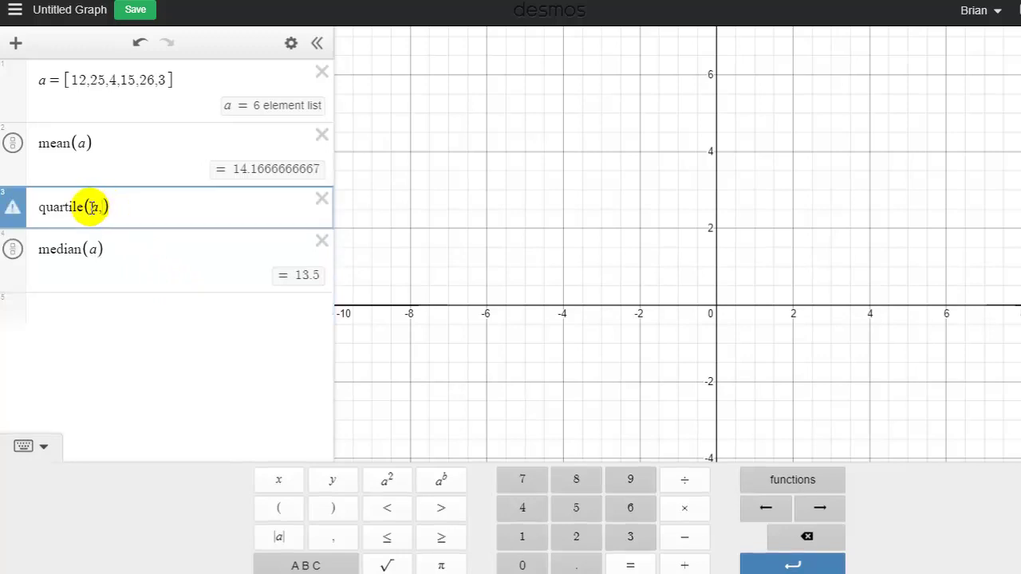
text(3)
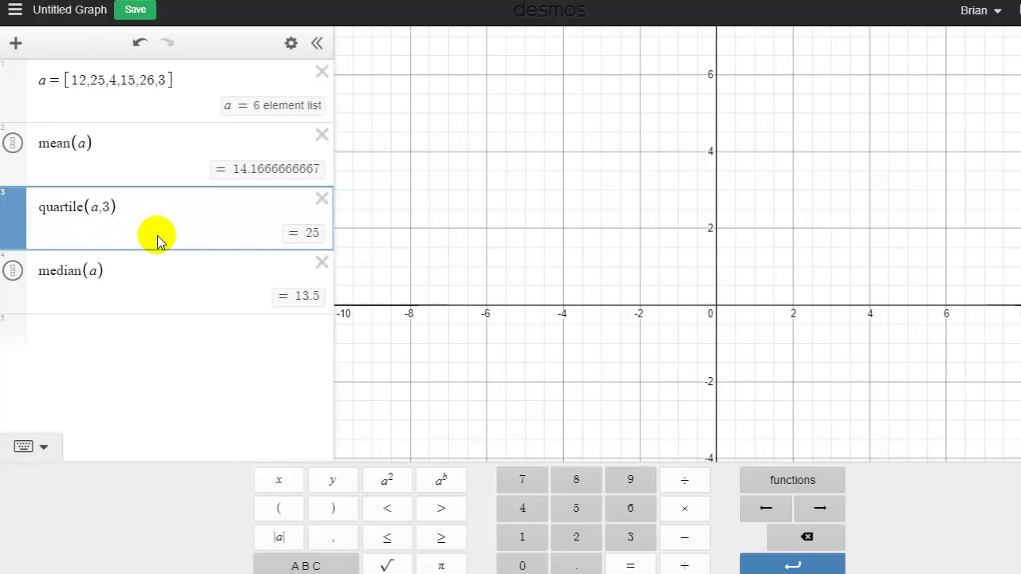
Draw a box plot of list a in the fifth expression with the distribution visualization function boxplot(a), and bring the whole plot into view.
key(Down)
key(Down)
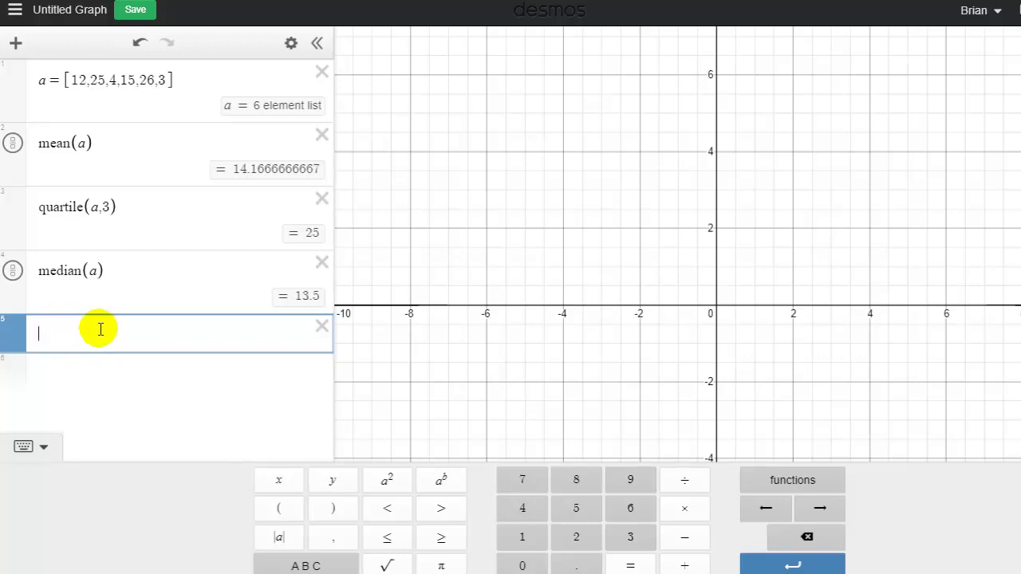
click(793, 479)
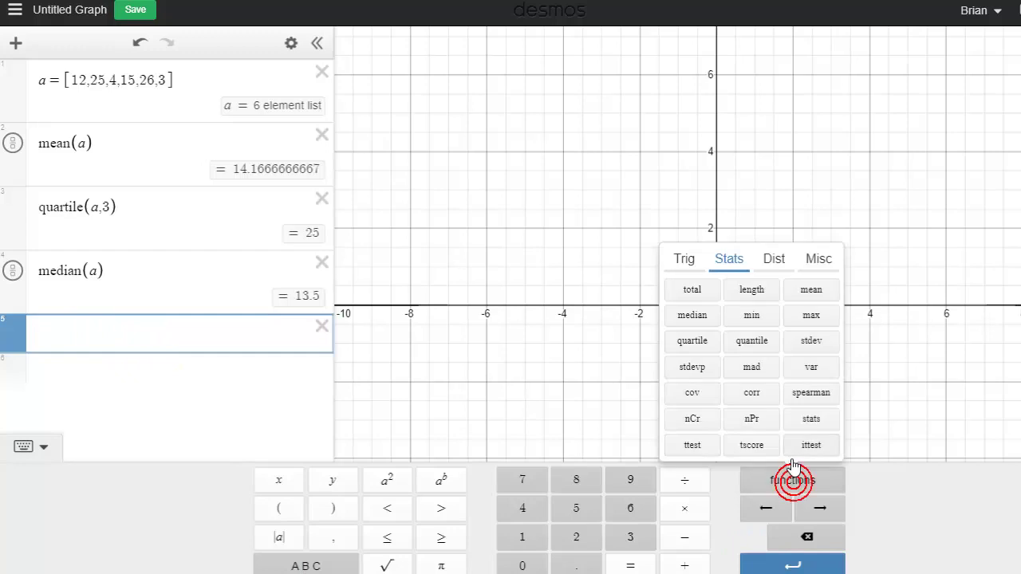
click(787, 263)
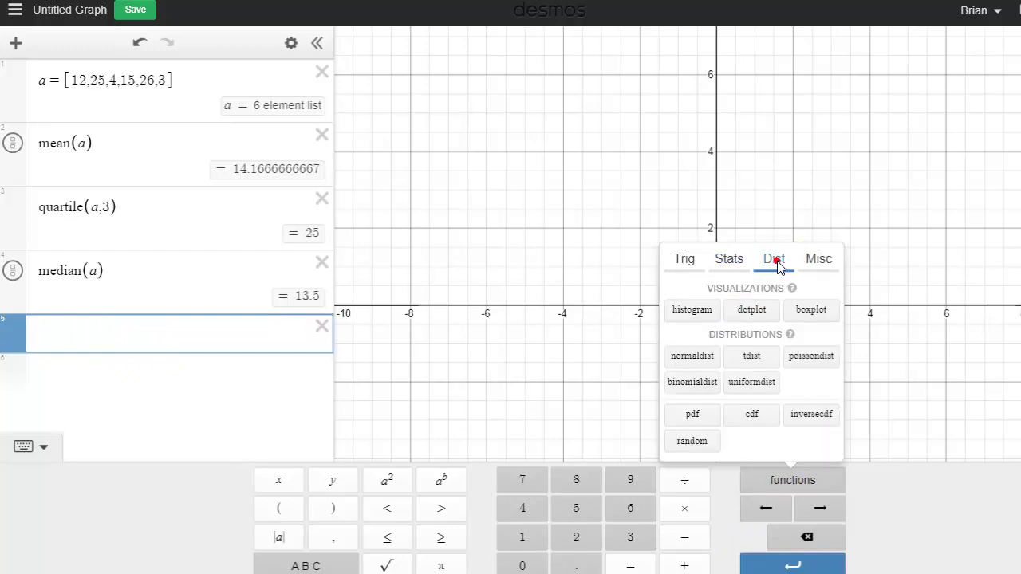
click(810, 311)
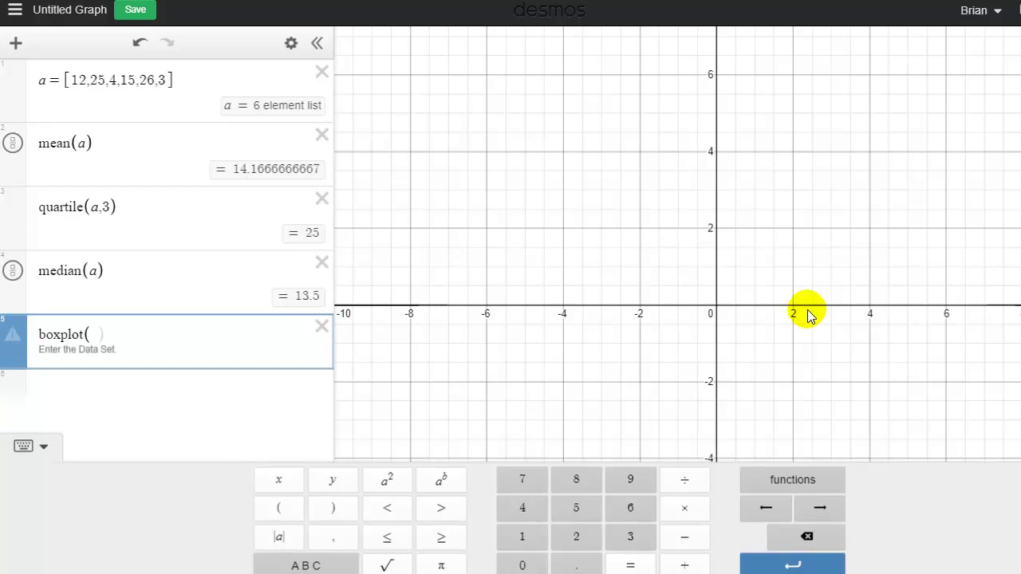
text(a)
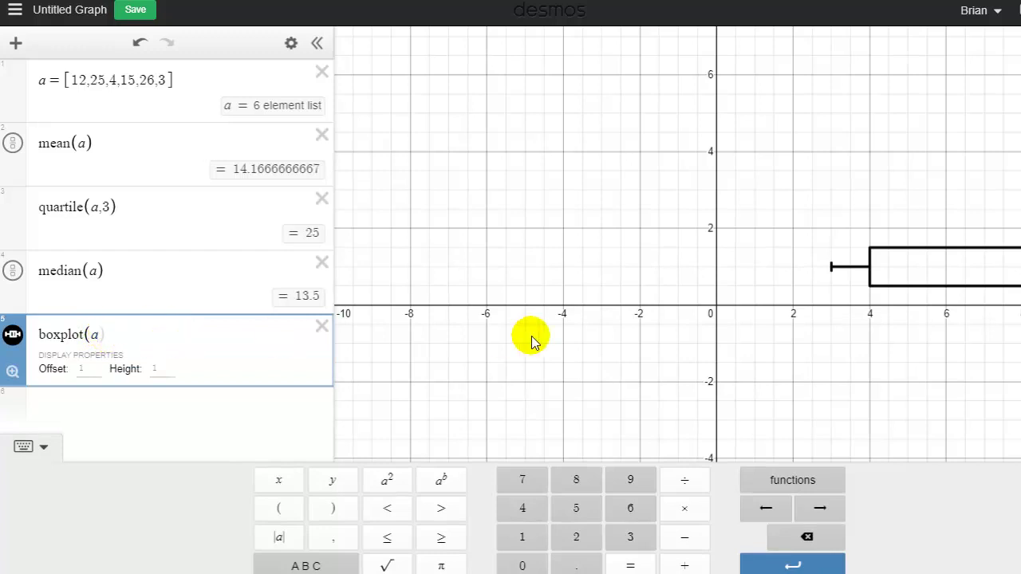
click(965, 338)
drag(1014, 339, 584, 338)
scroll(717, 306, down, 3)
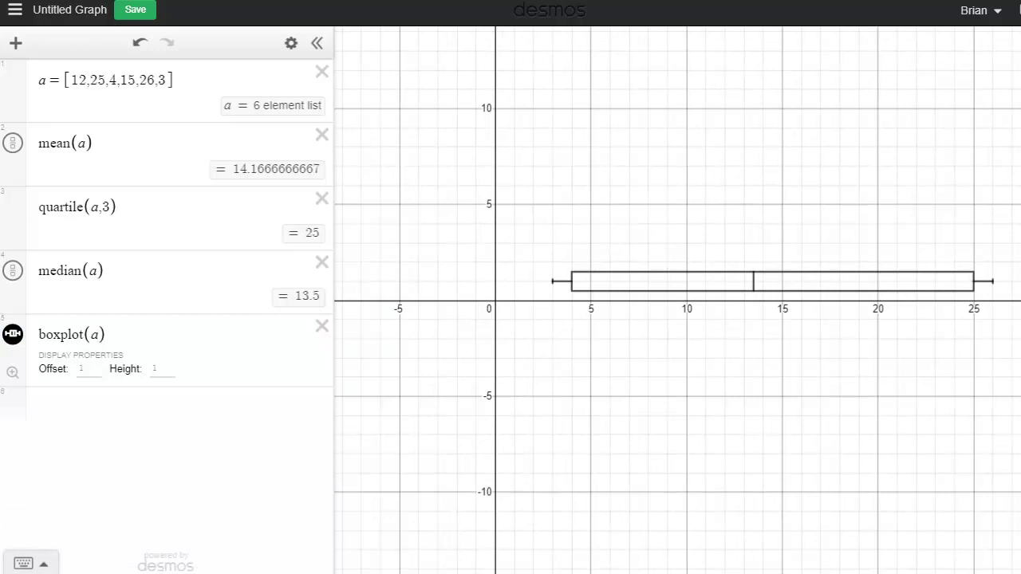
drag(861, 329, 822, 323)
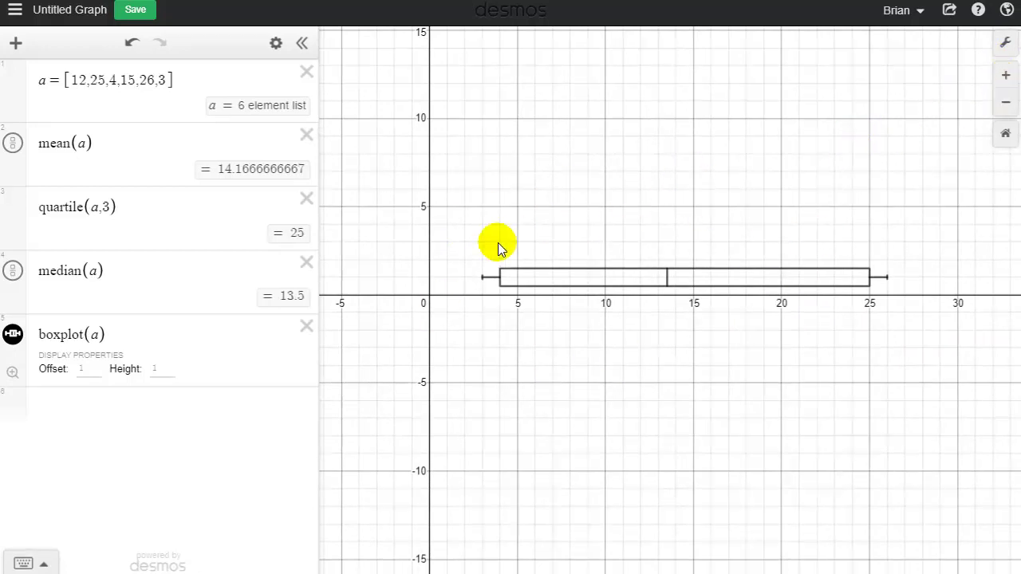
Compare the calculated median of list a with the middle line of the box plot on the graph.
click(120, 272)
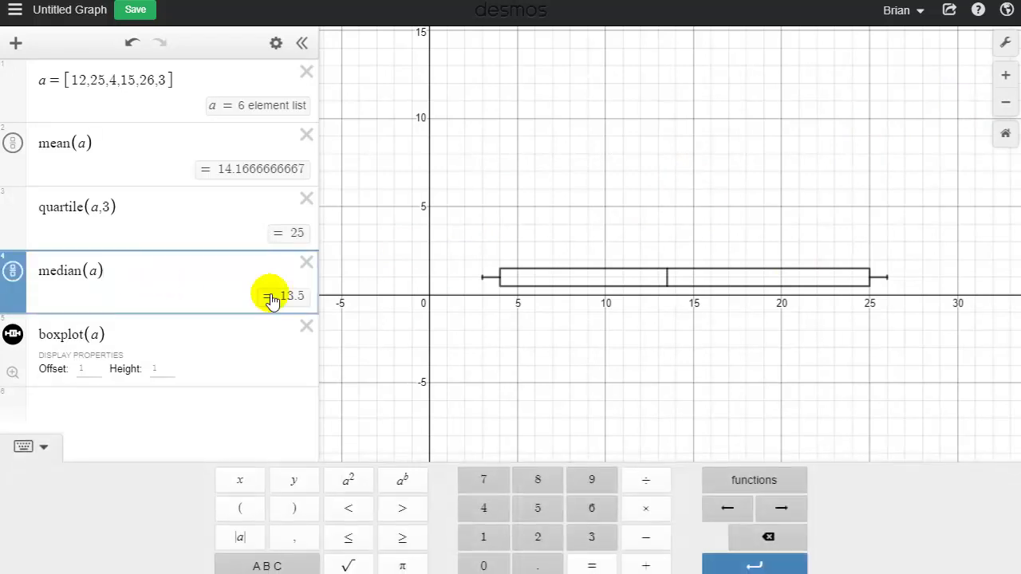
click(667, 281)
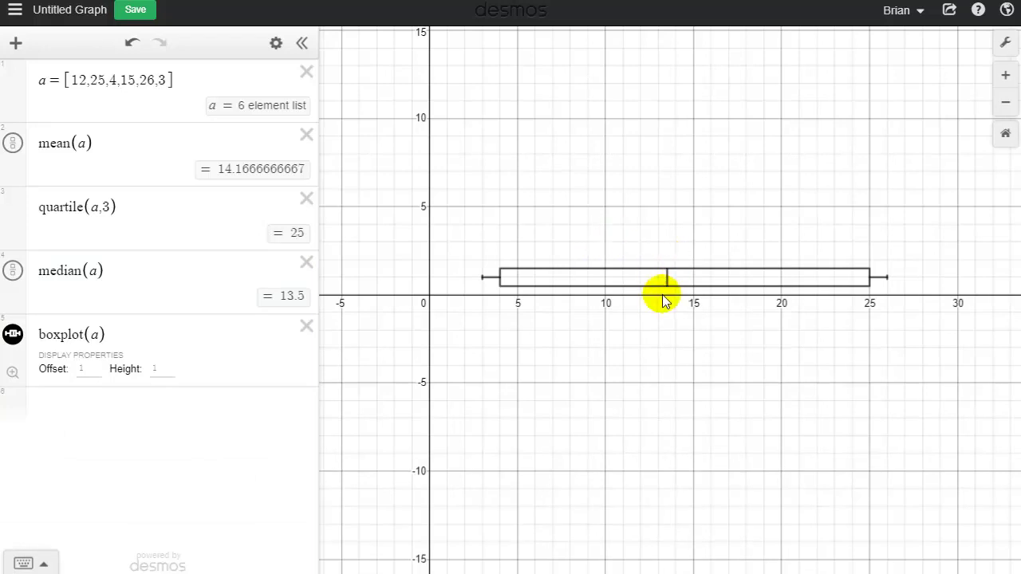
click(126, 268)
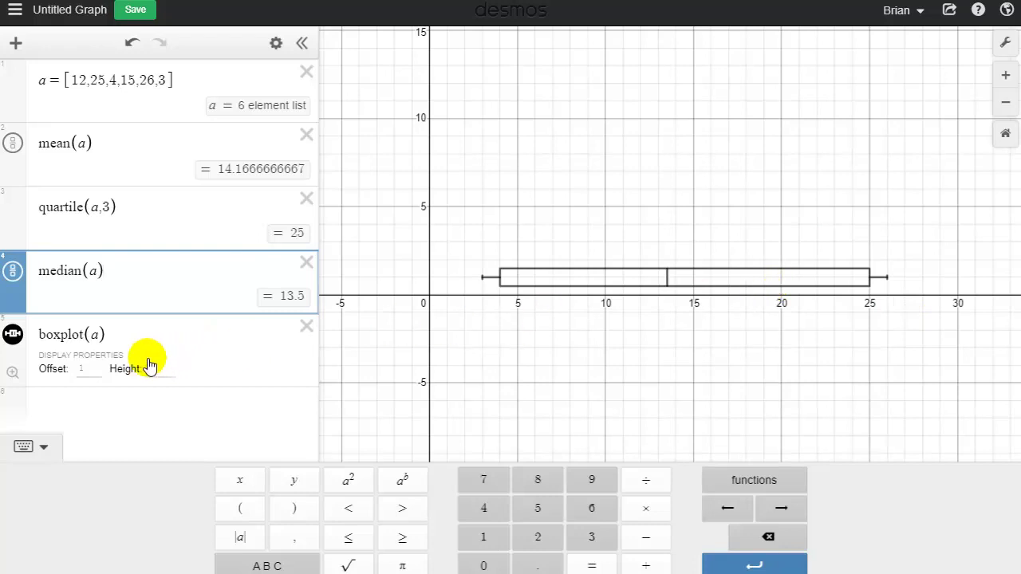
Set the box plot's display offset to 0 and its height to 3.
click(91, 368)
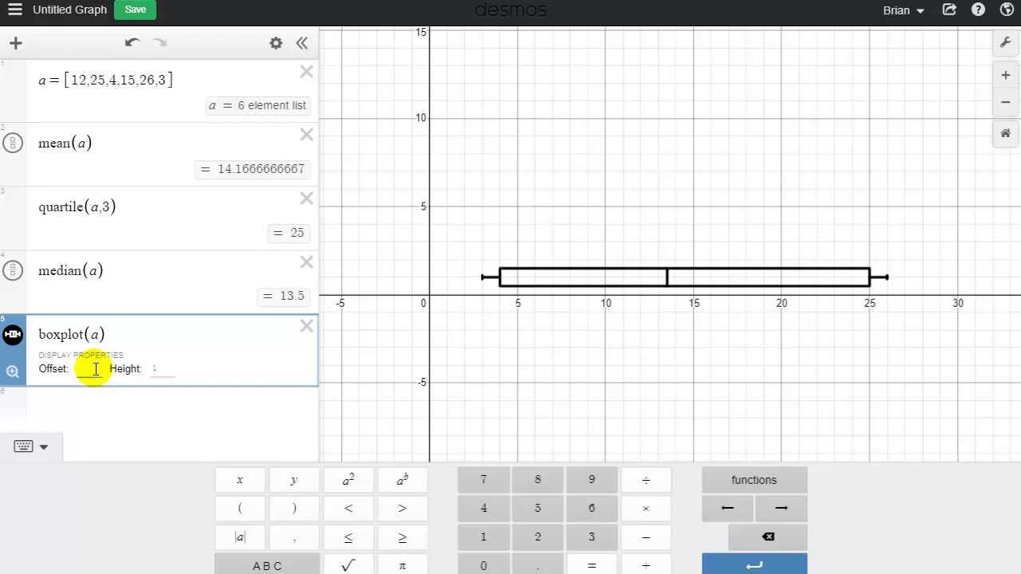
text(0)
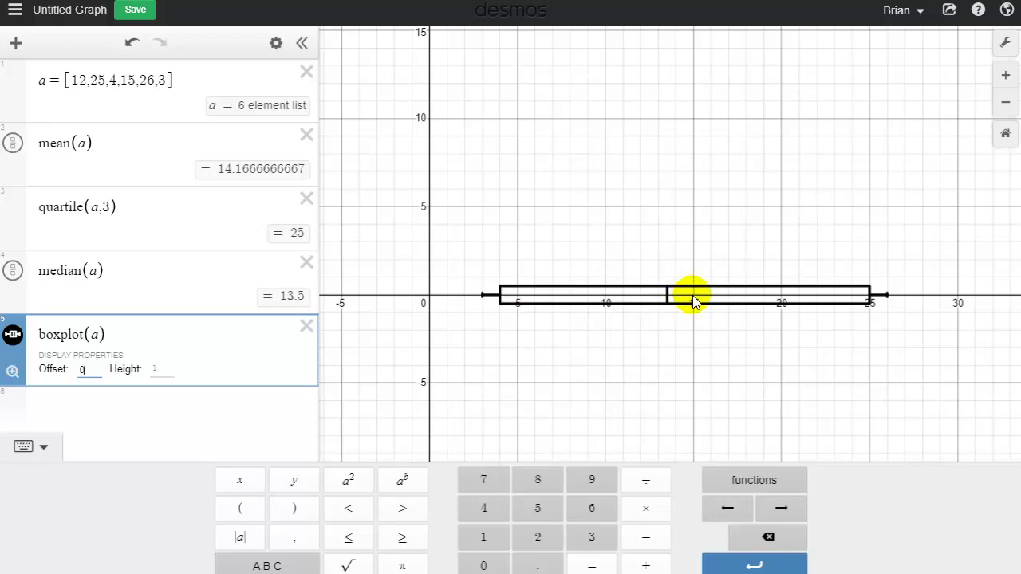
click(667, 297)
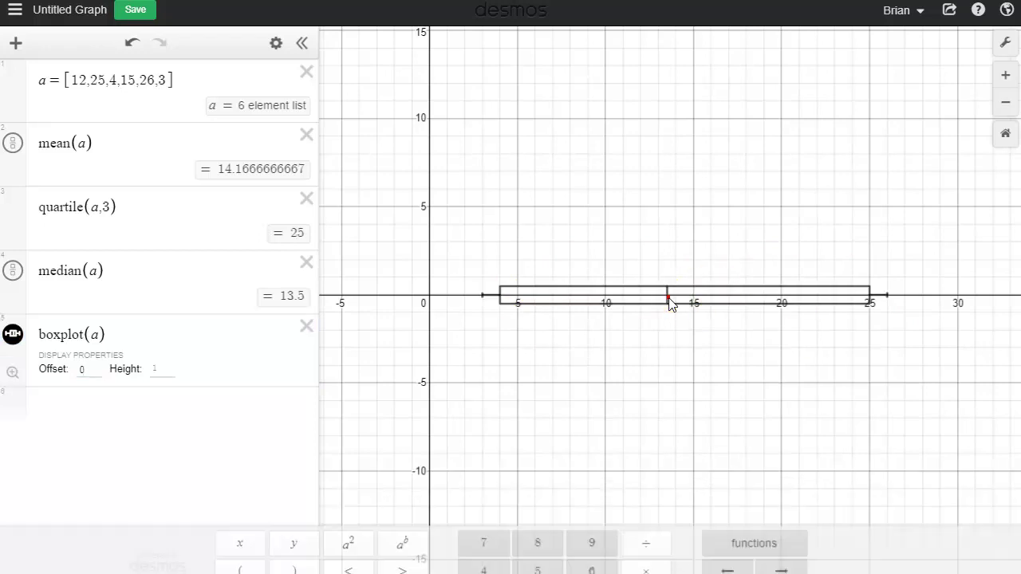
click(668, 300)
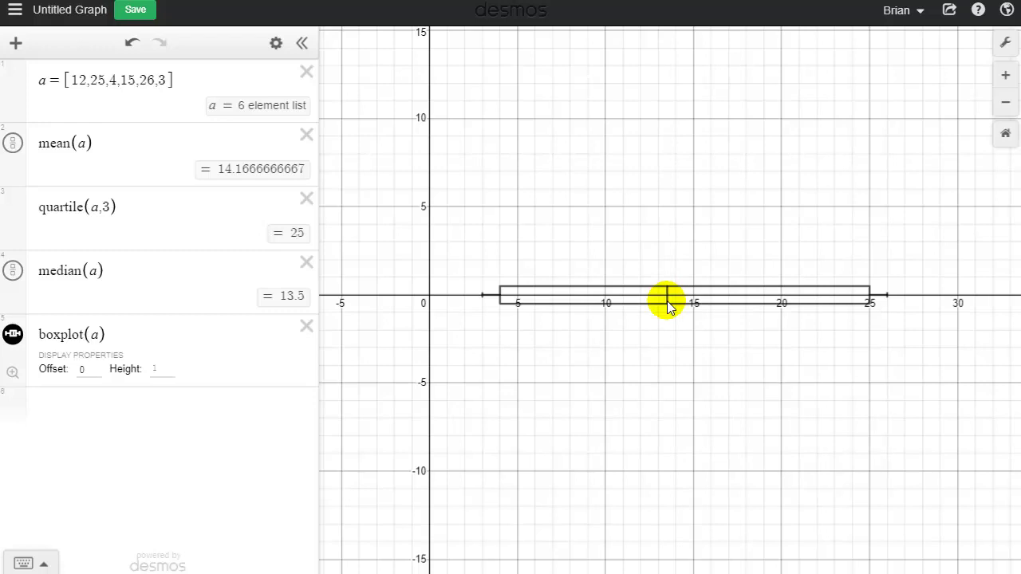
click(158, 369)
text(3)
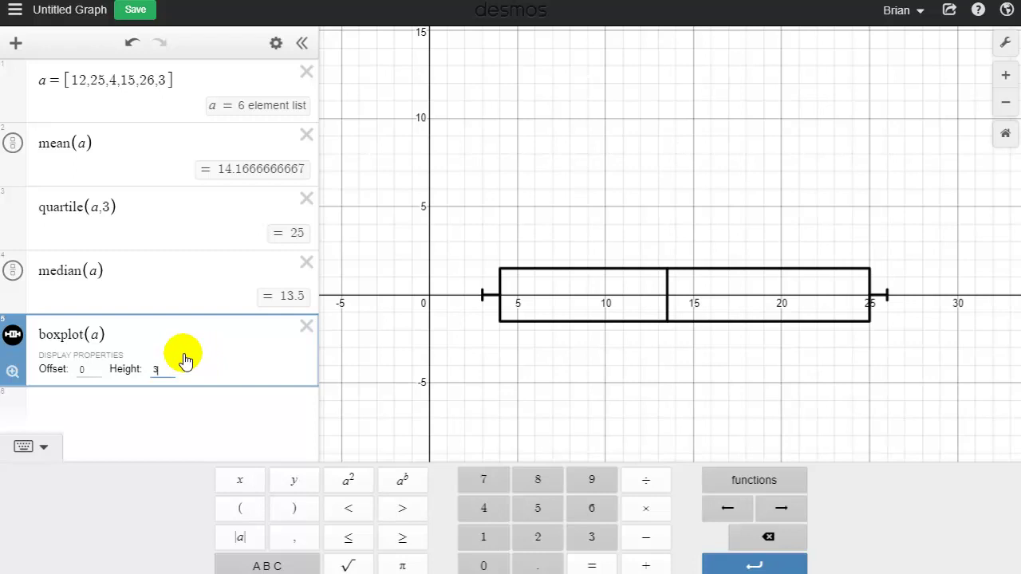
Delete all expressions below list a and calculate its sample standard deviation in the second expression with stdev(a).
key(BackSpace)
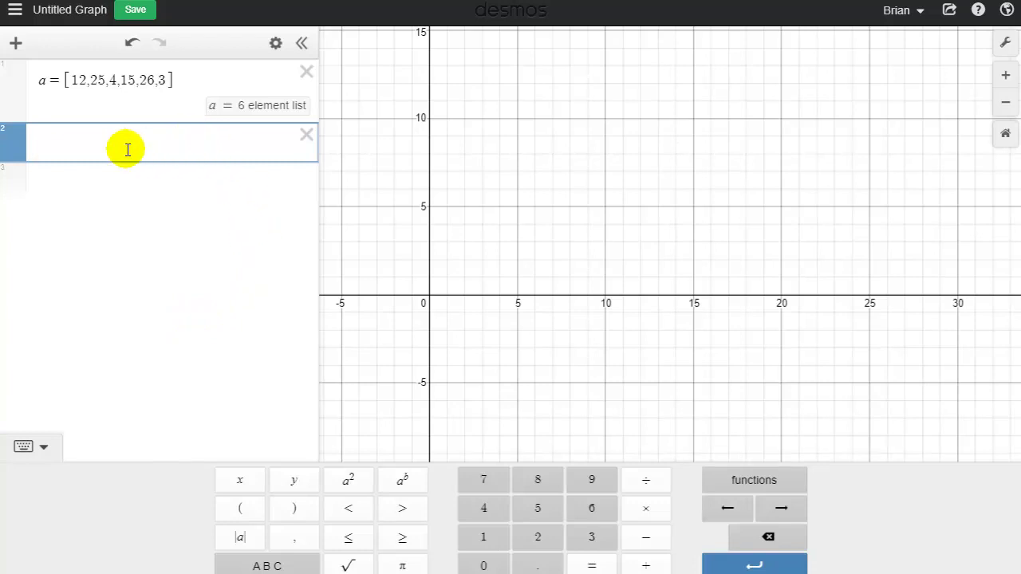
click(754, 480)
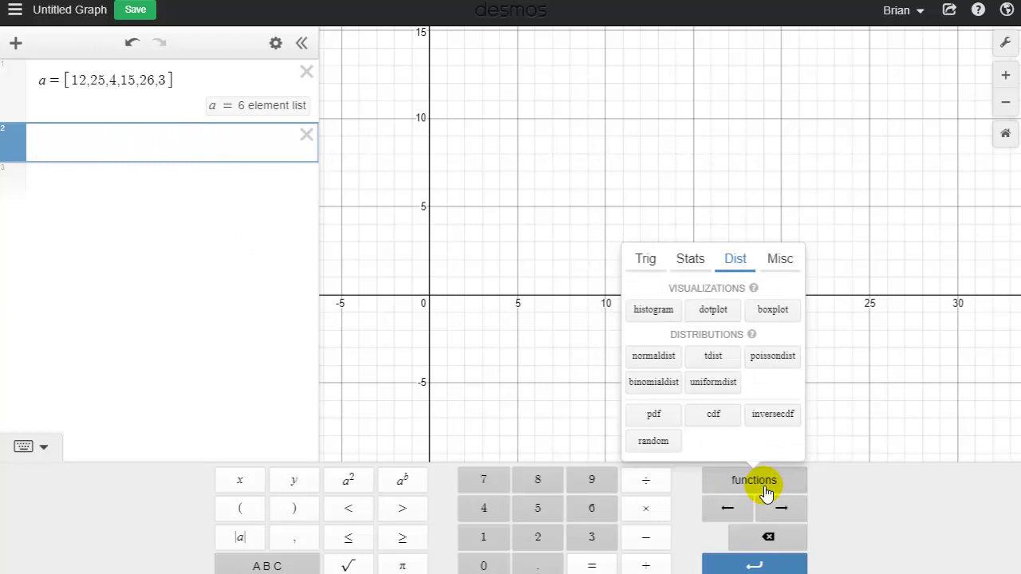
click(692, 259)
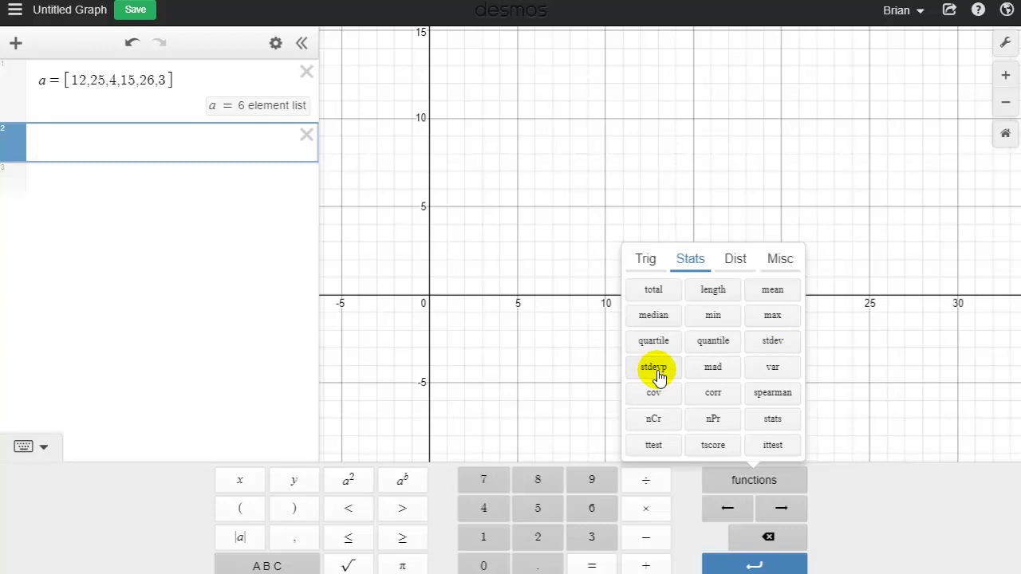
click(770, 342)
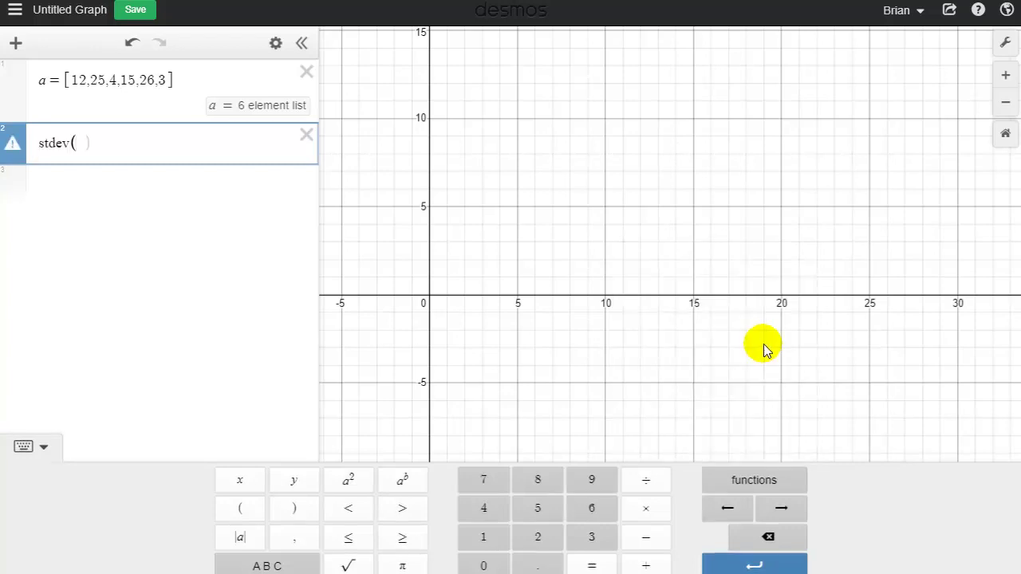
text(a)
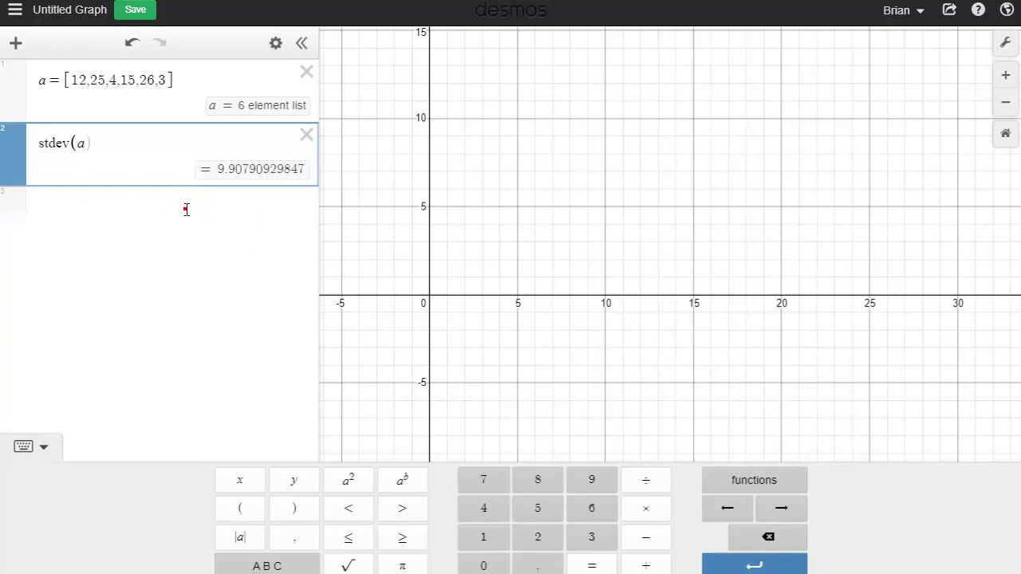
Calculate the population standard deviation of list a in the third expression with stdevp(a).
click(184, 209)
click(745, 481)
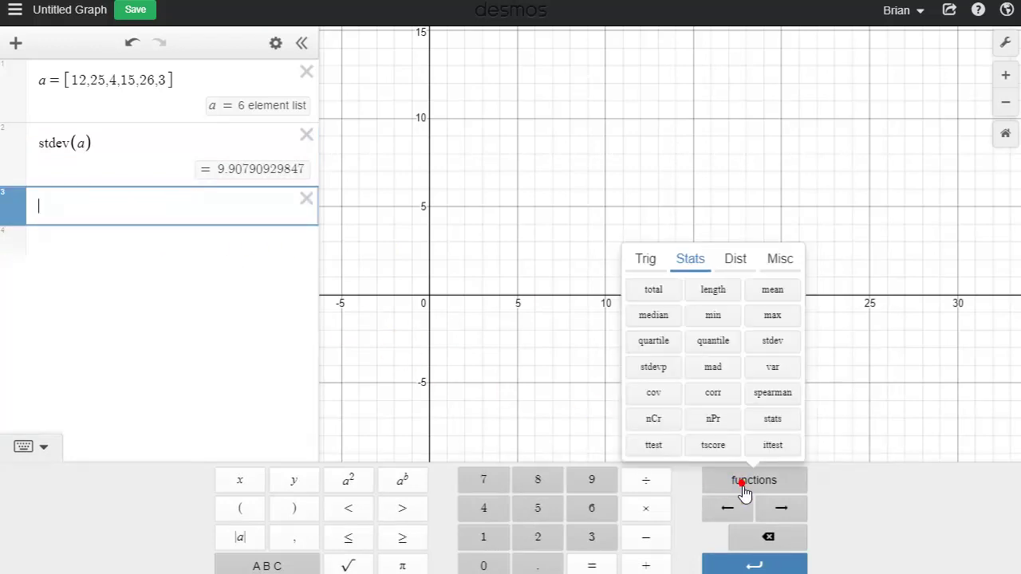
click(651, 372)
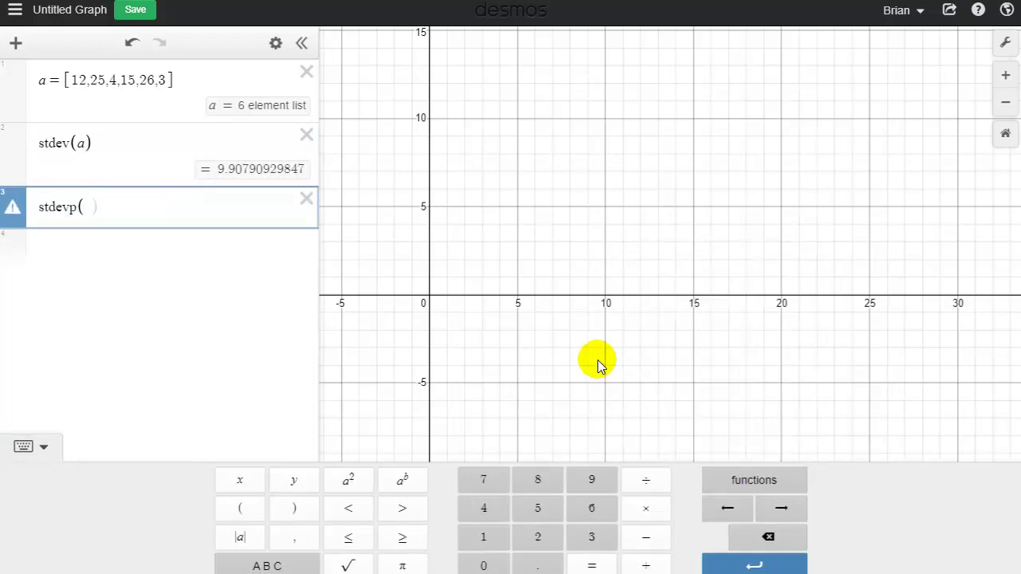
text(a)
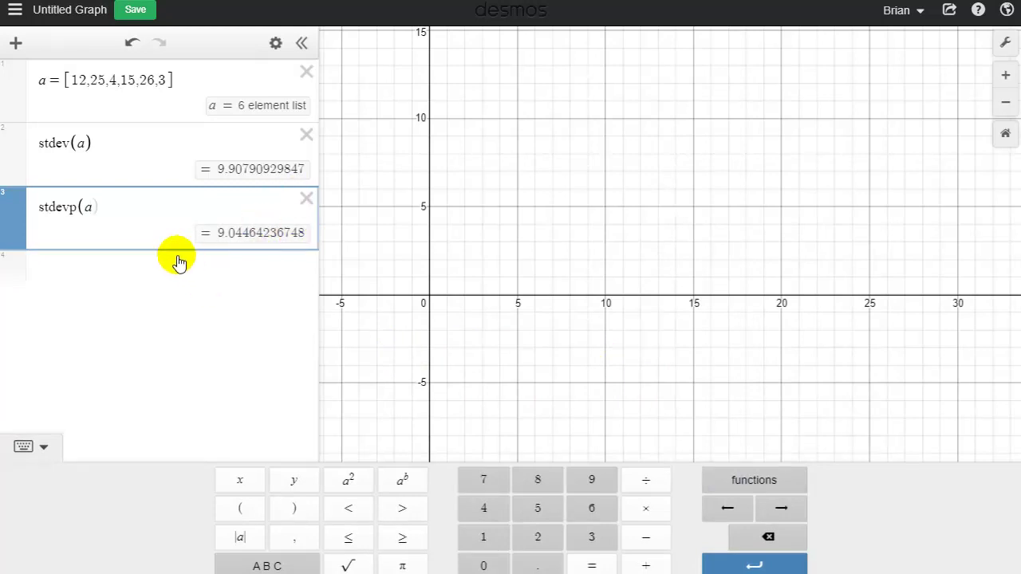
Calculate the variance of list a in the fourth expression with var(a).
click(150, 264)
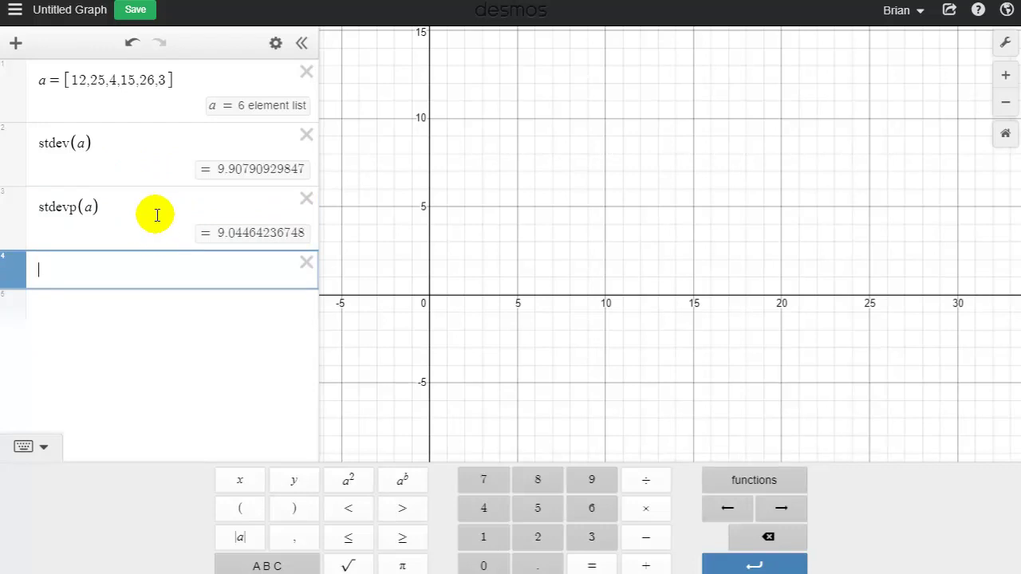
click(754, 481)
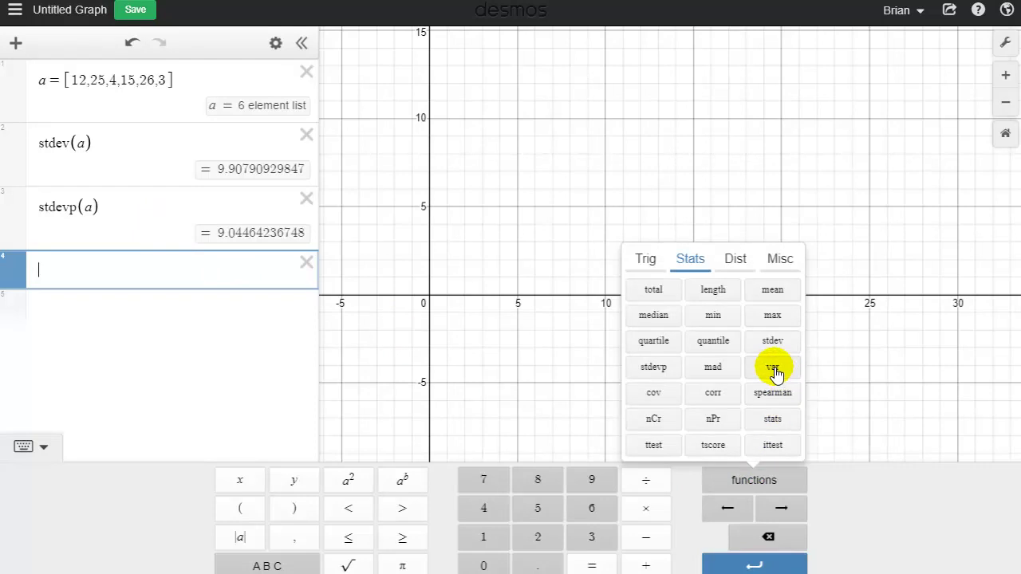
click(774, 368)
text(ar(a)
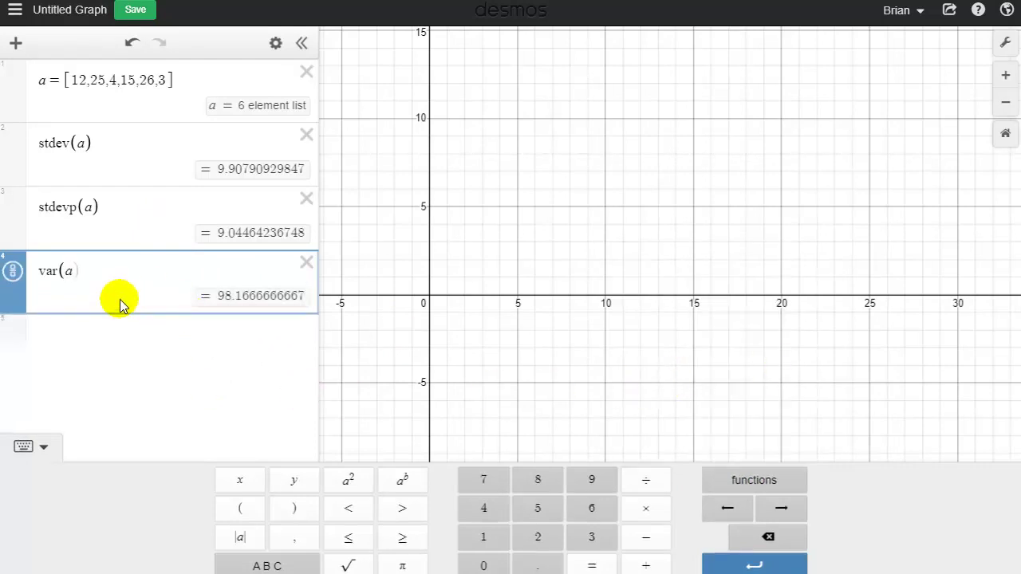
Generate the five-number summary of list a in the fifth expression with stats(a), review it, and clear that expression.
key(Return)
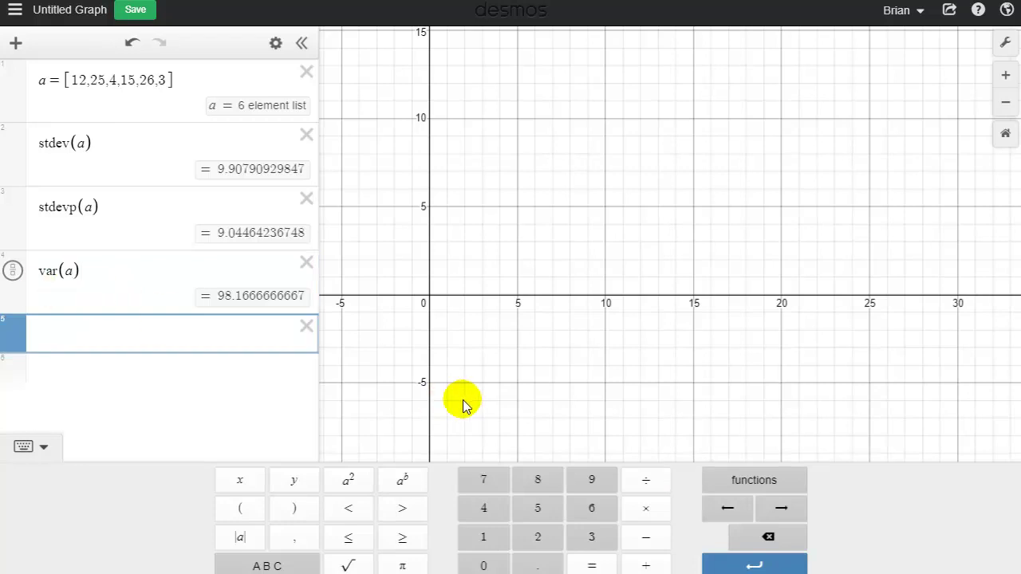
click(753, 481)
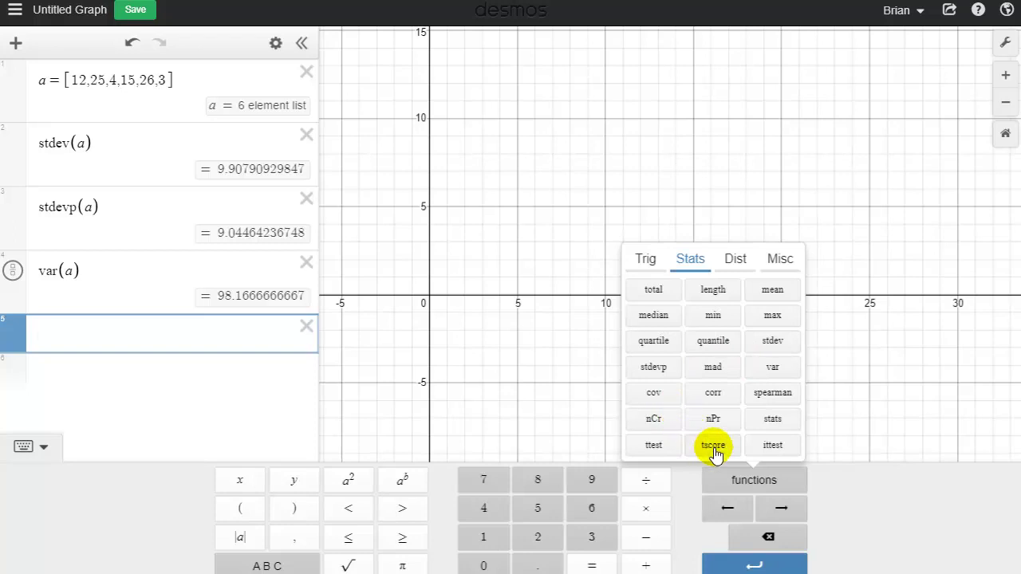
click(772, 421)
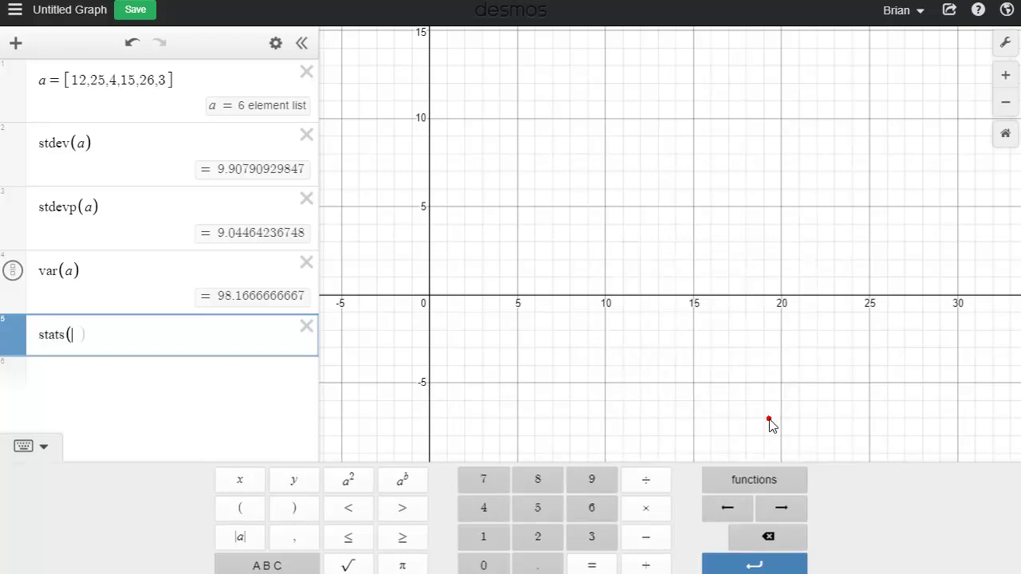
text(a)
scroll(263, 240, down, 1)
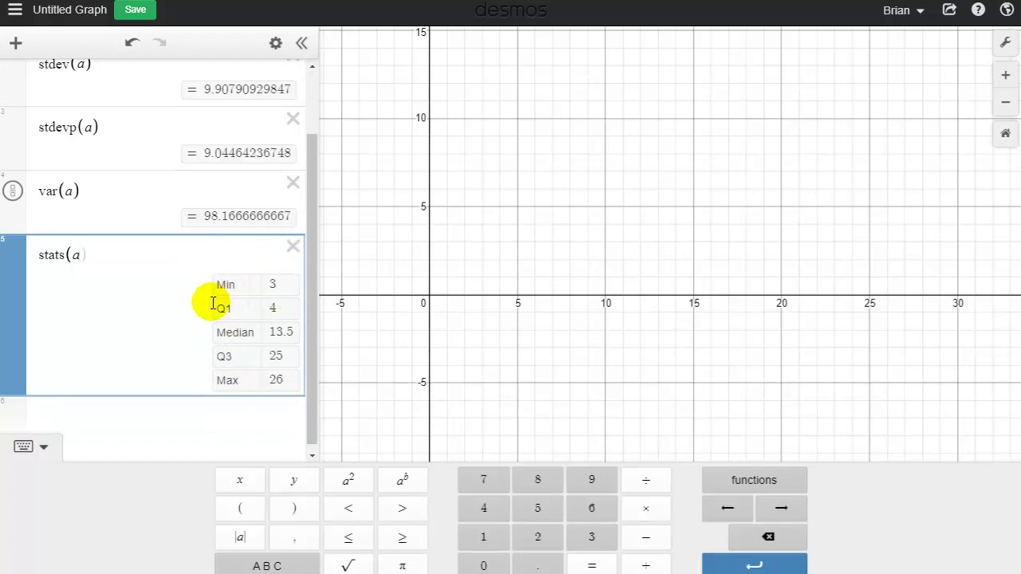
scroll(212, 304, up, 1)
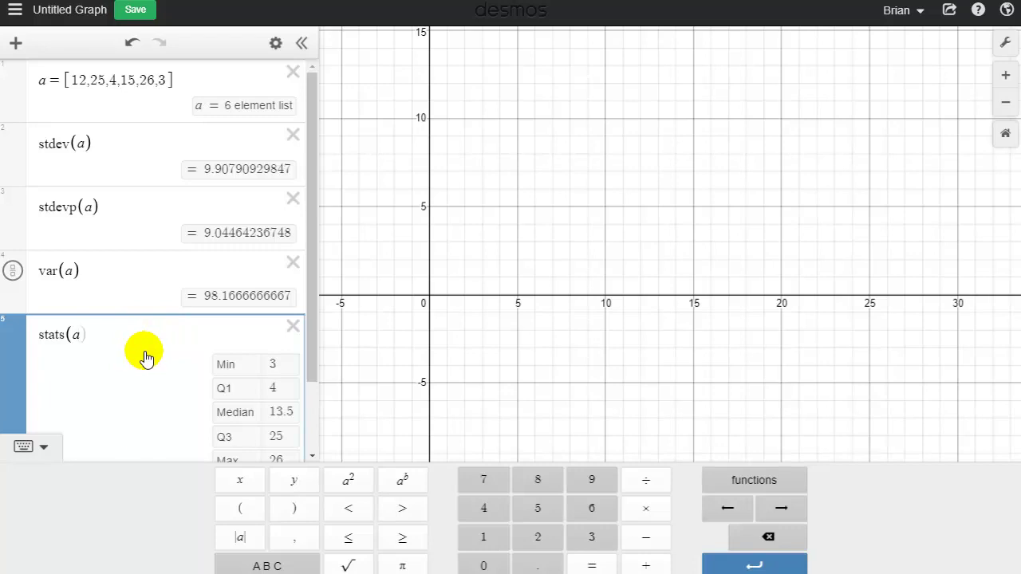
key(ctrl+a)
key(BackSpace)
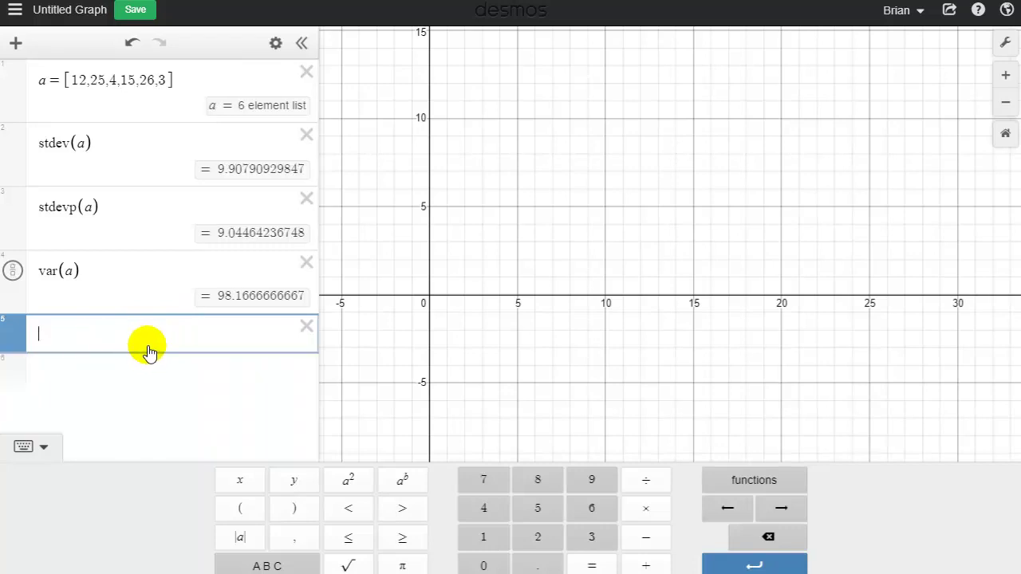
Calculate the sum of list a in the fifth expression with total(a).
click(751, 483)
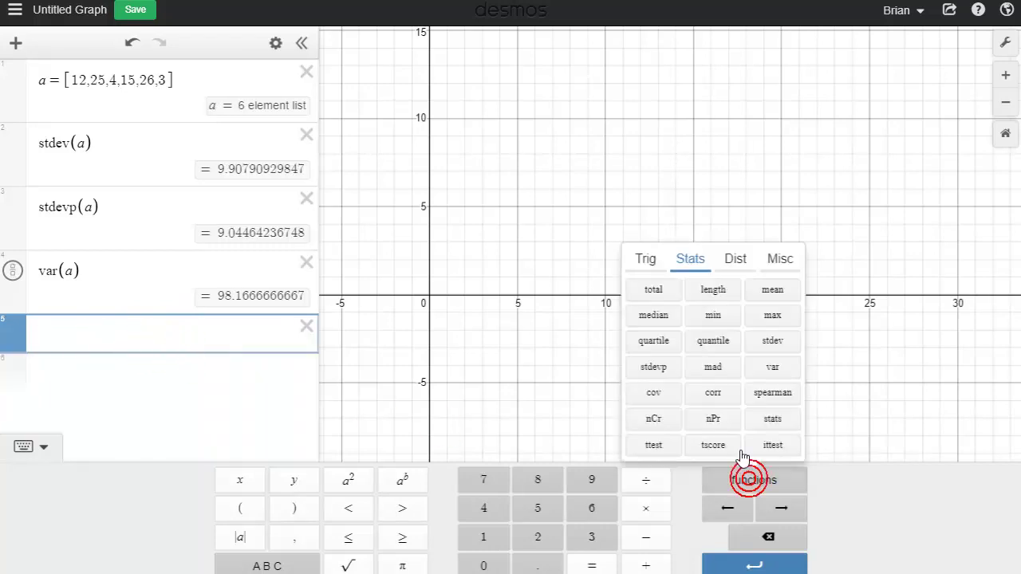
click(653, 291)
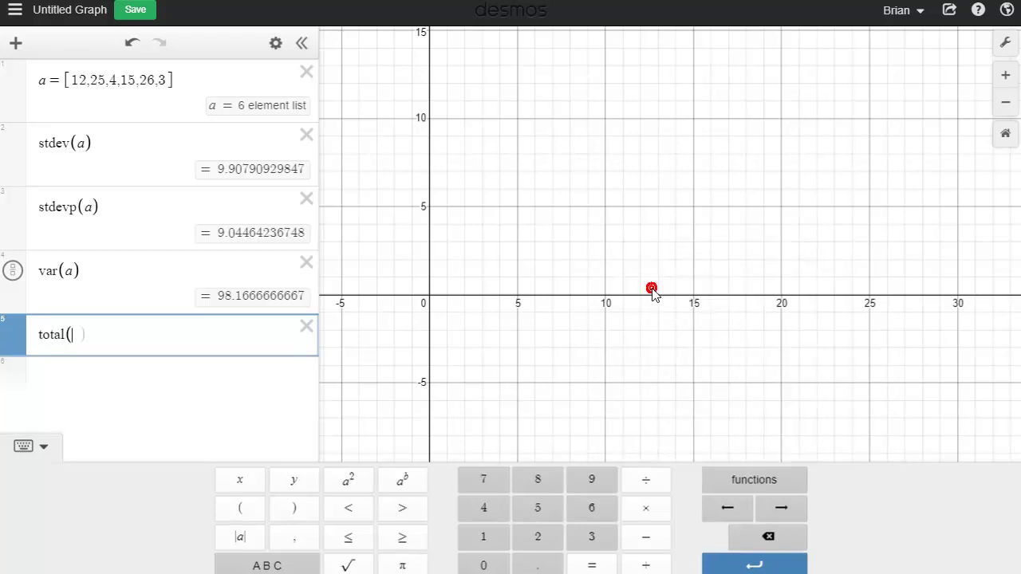
text(a)
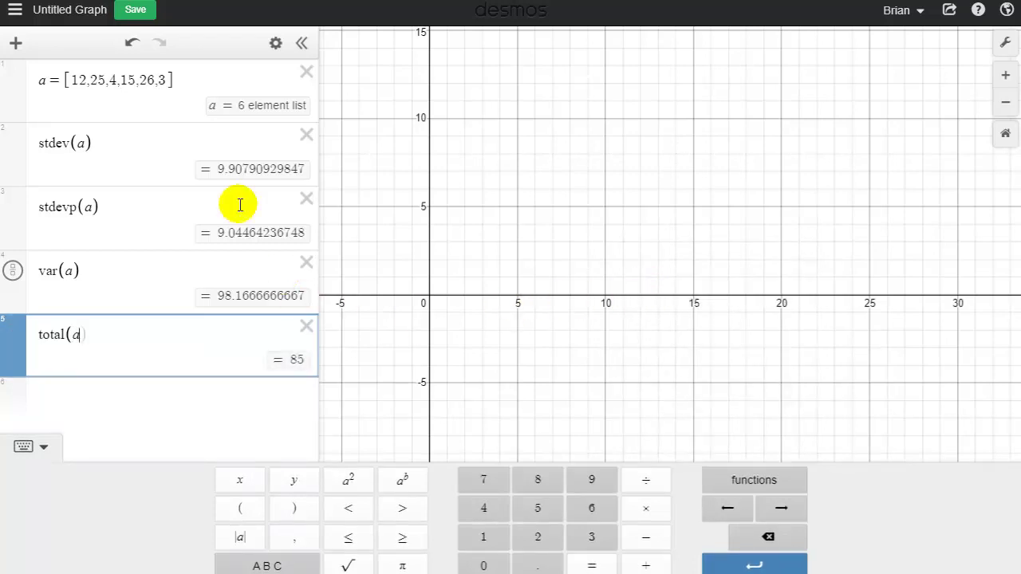
Count the values of list a in the sixth expression with length(a) and compare with the list.
click(106, 396)
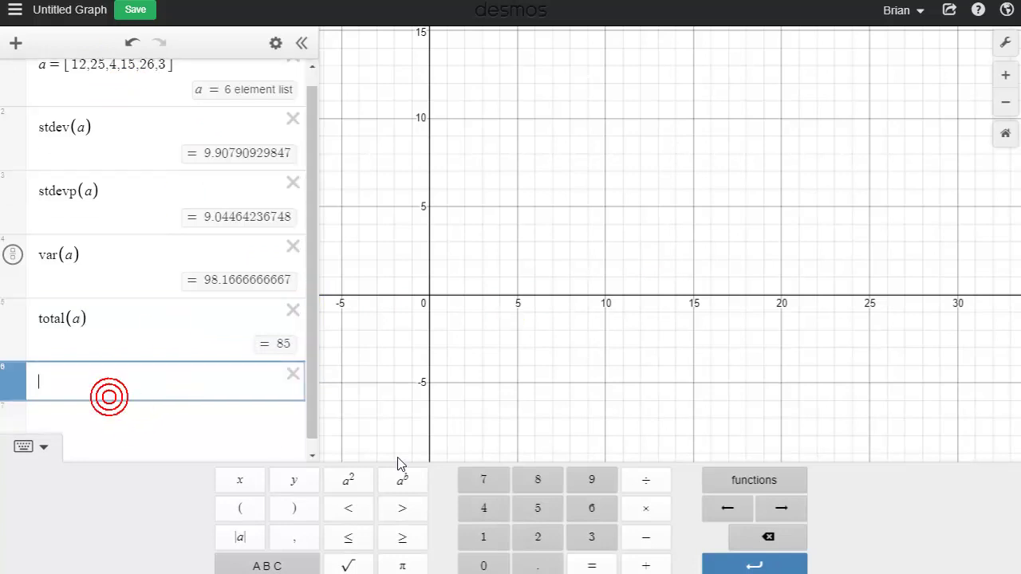
click(737, 495)
click(720, 290)
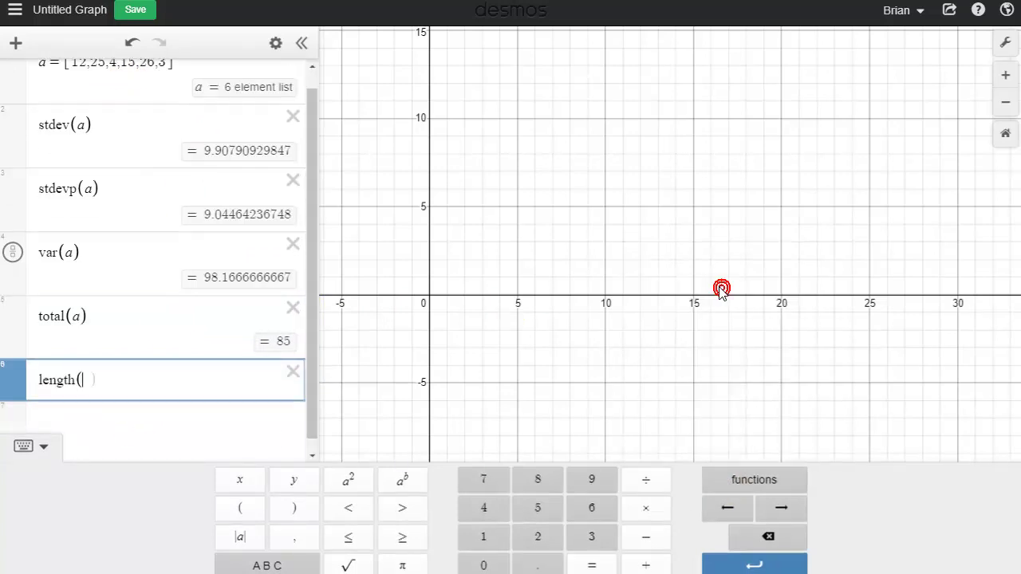
text(a)
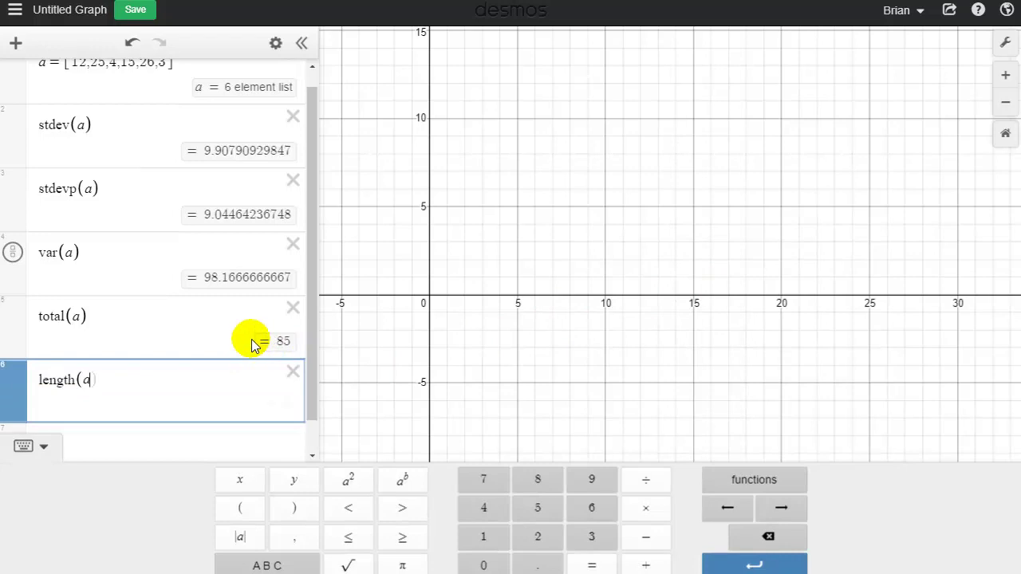
scroll(255, 328, up, 1)
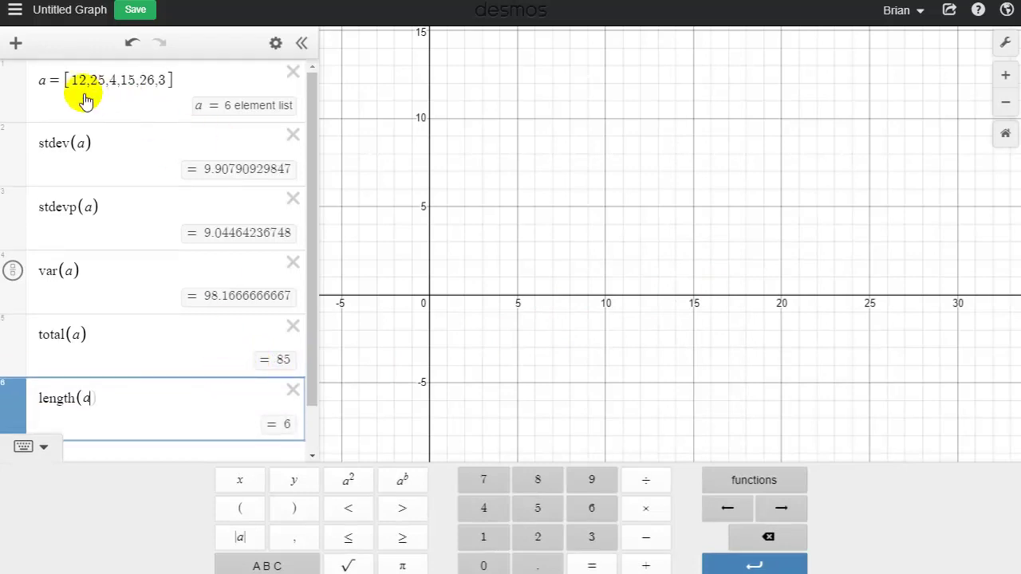
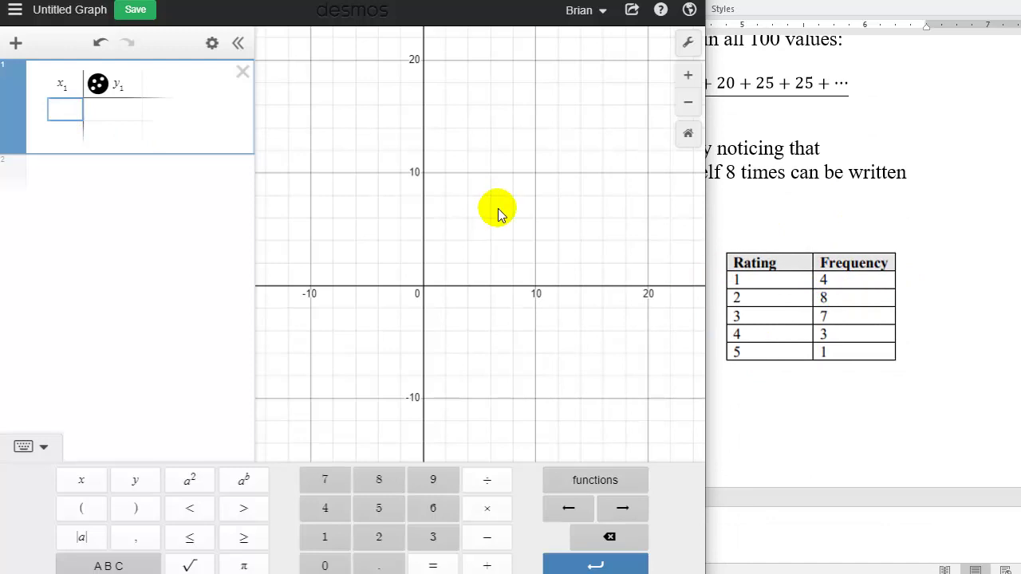
Fill the table's x_1 column with the ratings 1, 2, 3, 4 and 5.
text(1)
key(Return)
text(2)
key(Return)
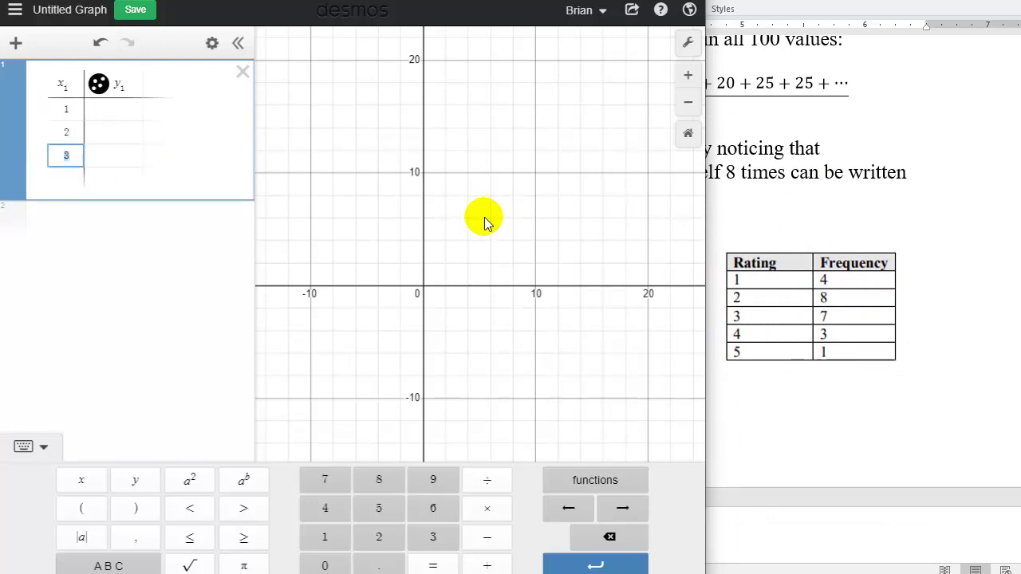
key(Return)
key(Return)
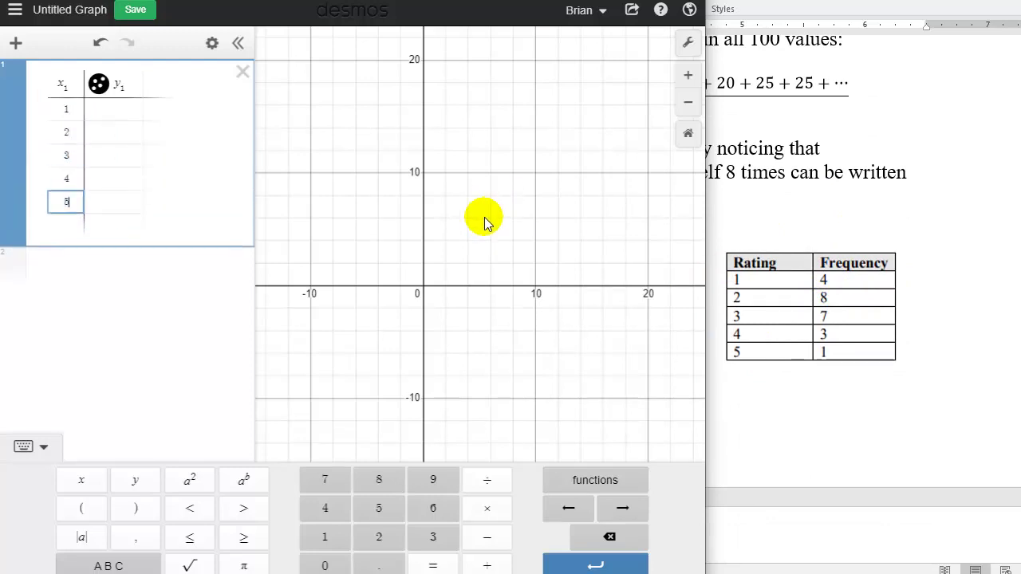
Fill the table's y_1 column with the frequencies 4, 8, 7, 3 and 1, and start a second expression.
click(102, 109)
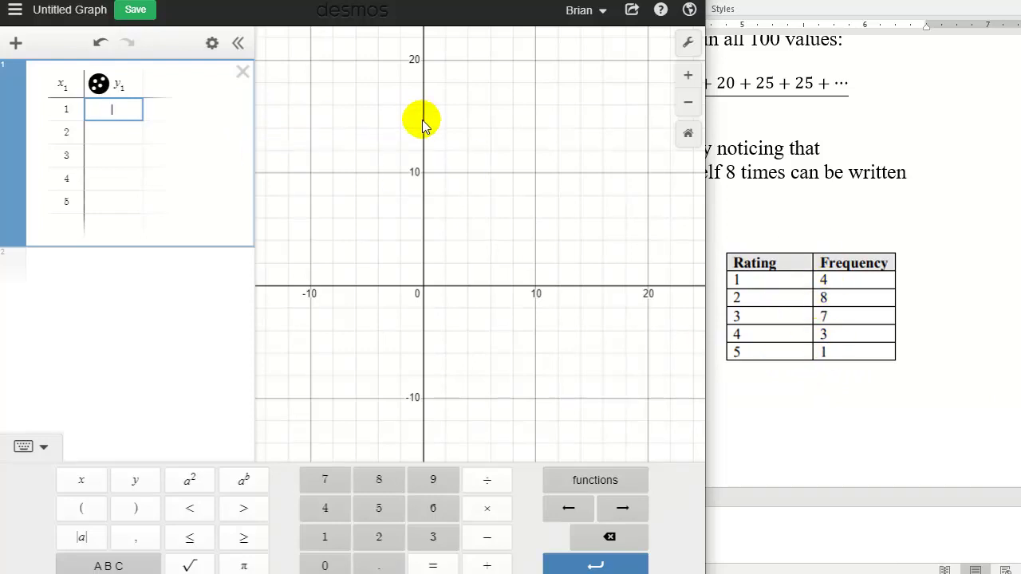
text(4)
key(Return)
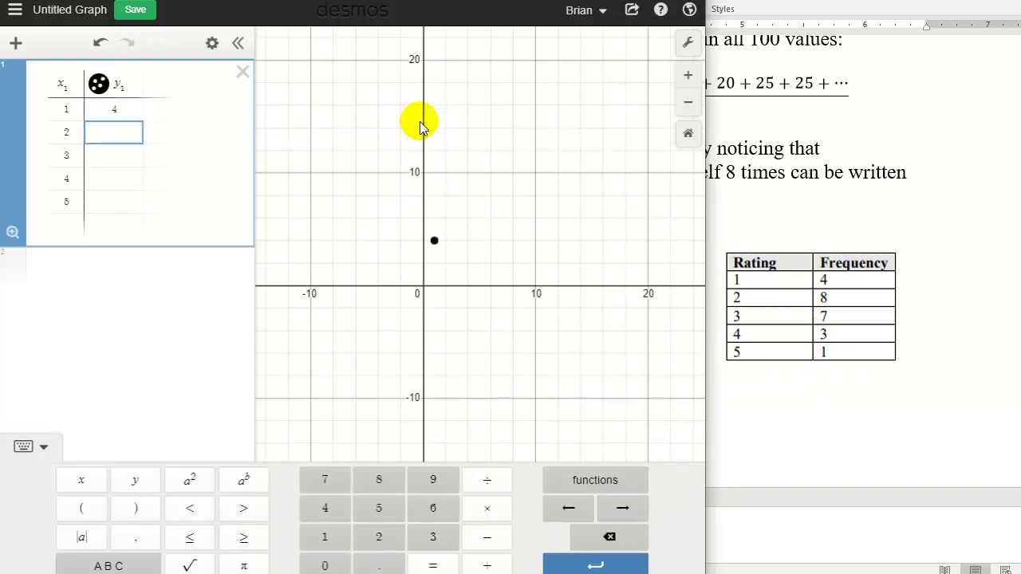
text(8)
key(Return)
text(7)
key(Return)
text(3)
key(Return)
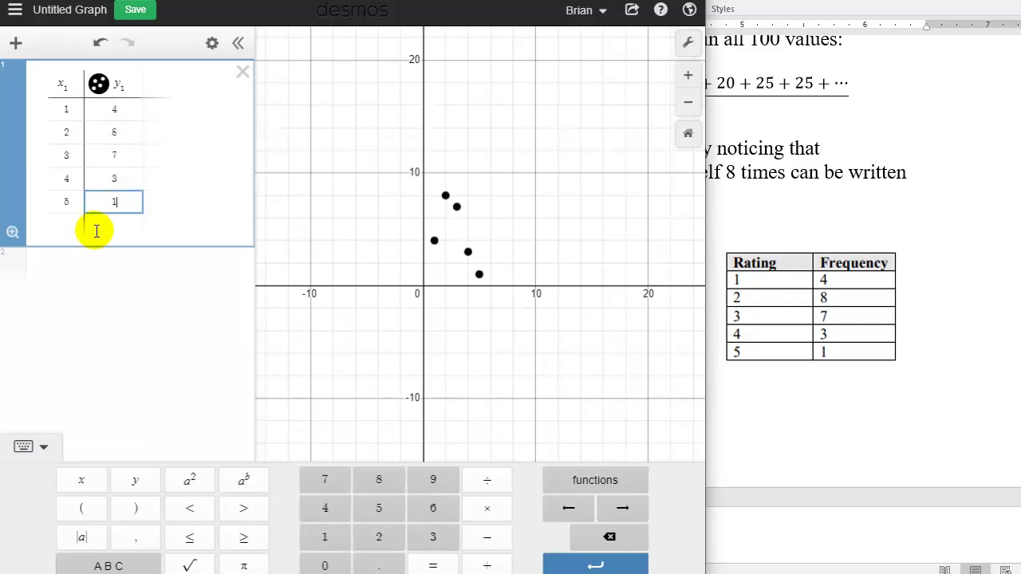
click(108, 263)
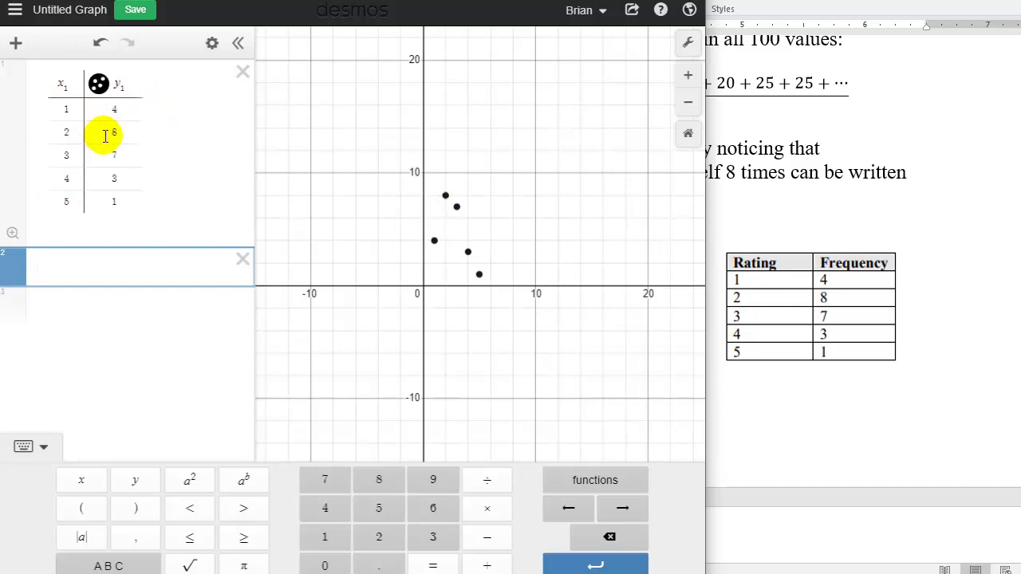
Switch to the Word document, review the household income example's mean calculation, and return to Desmos.
click(900, 214)
scroll(608, 196, up, 5)
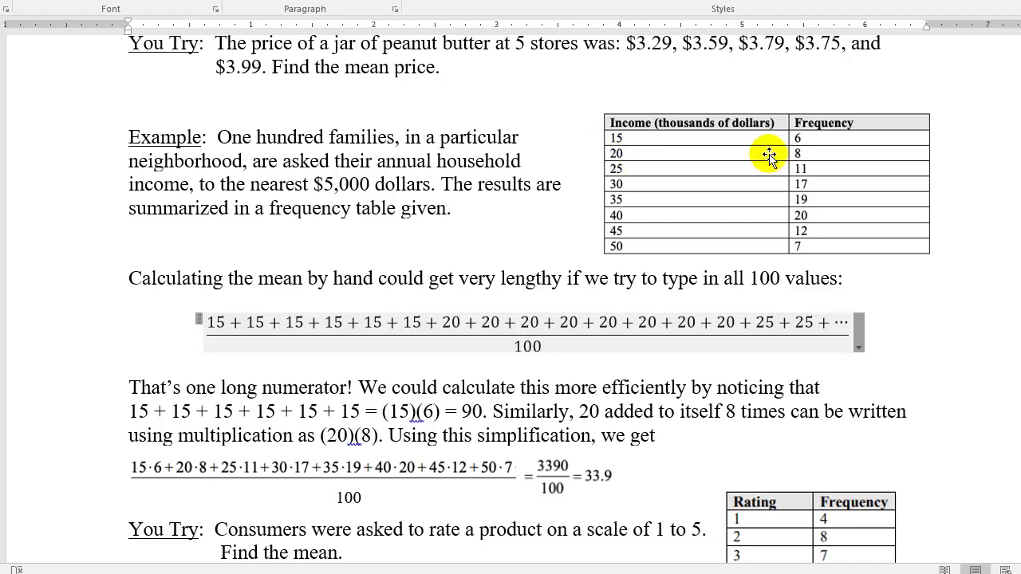
scroll(776, 181, down, 1)
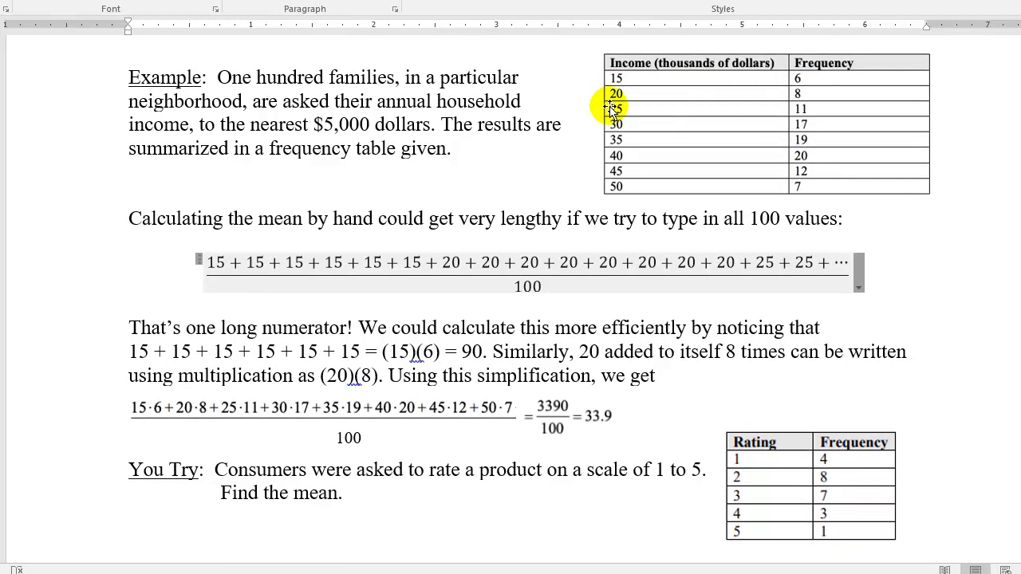
scroll(822, 187, down, 1)
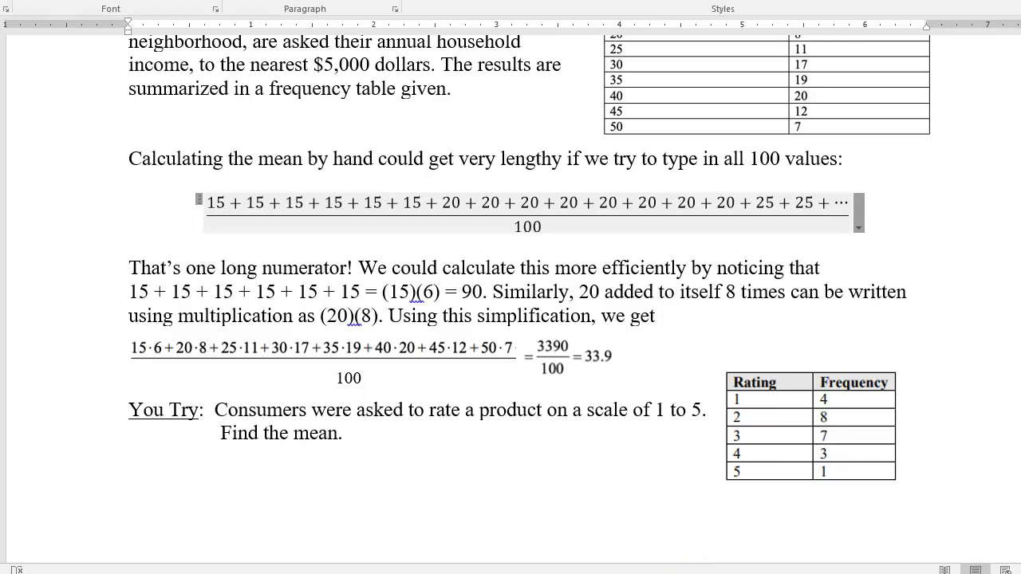
key(alt+Tab)
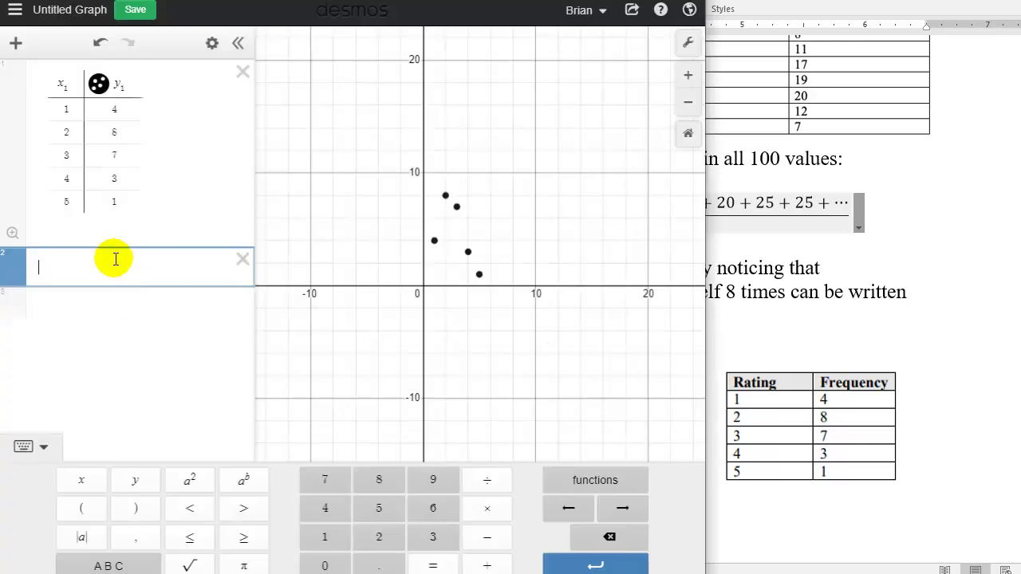
Calculate the sum of ratings times frequencies in the second expression with total(x_1·y_1).
click(588, 488)
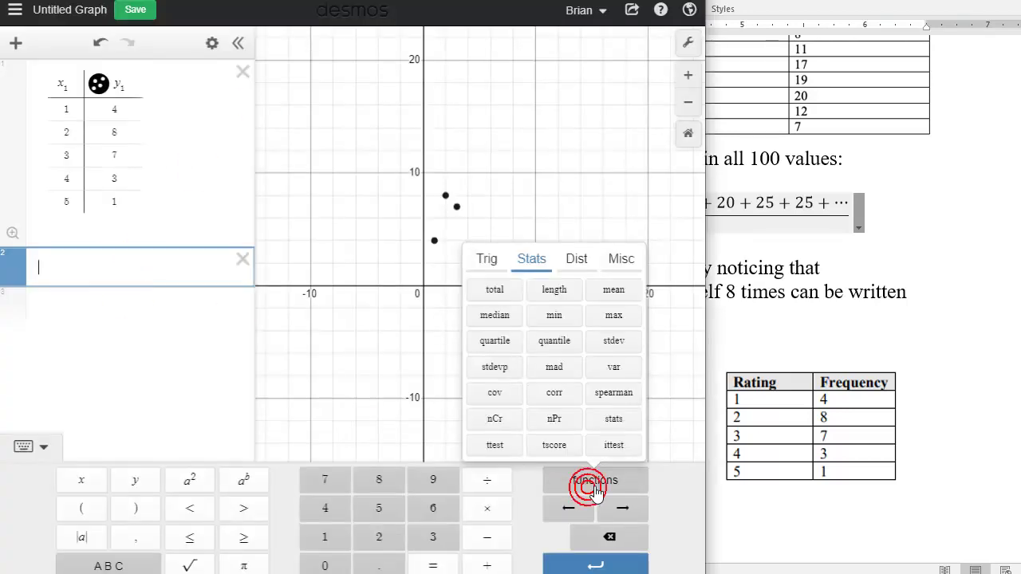
click(493, 291)
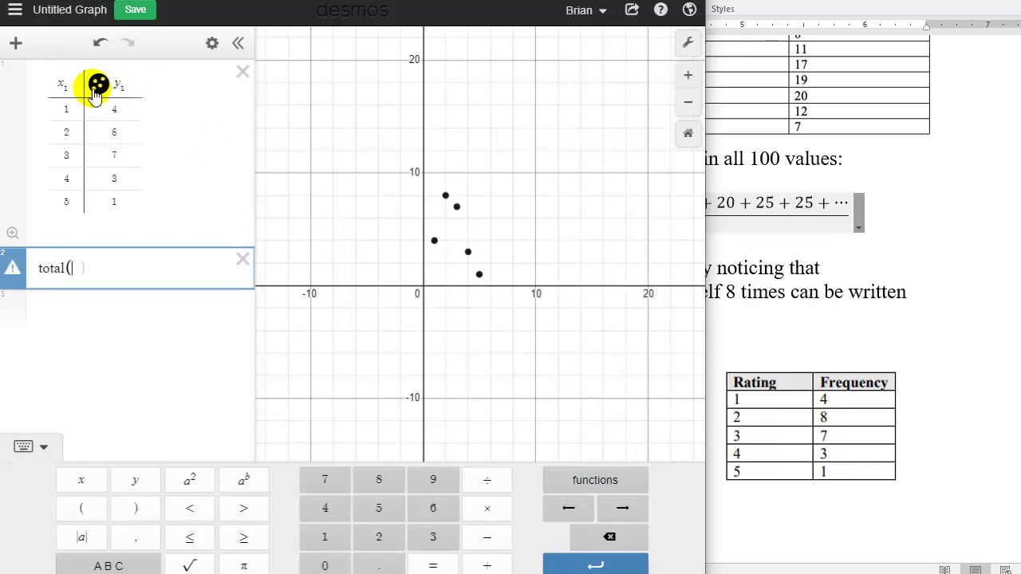
click(83, 481)
click(327, 546)
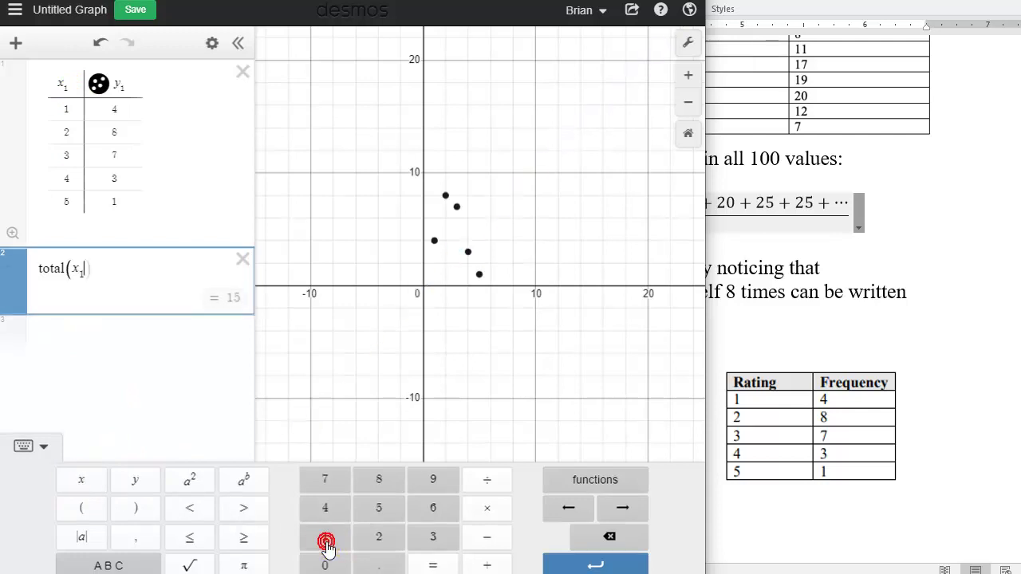
click(482, 510)
click(135, 481)
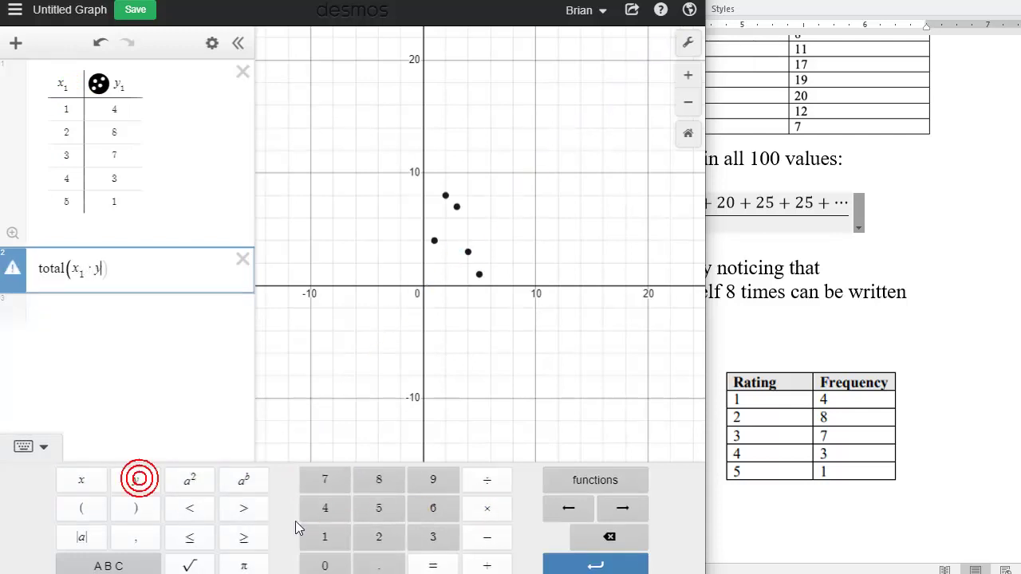
click(329, 539)
click(170, 330)
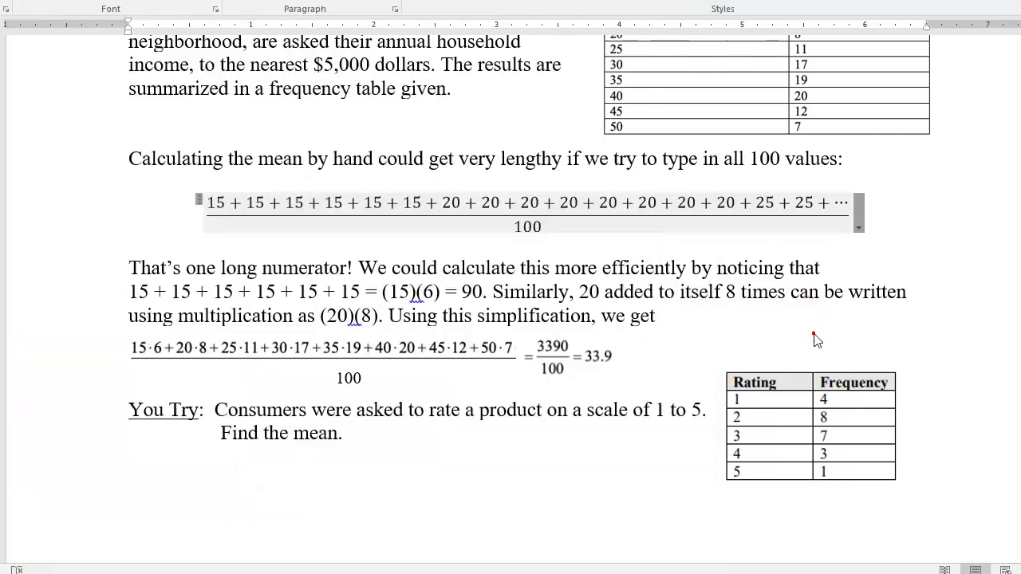
Check the rating frequencies in the Word document, then divide total(x_1·y_1) by total(y_1) in Desmos to find the mean.
click(769, 299)
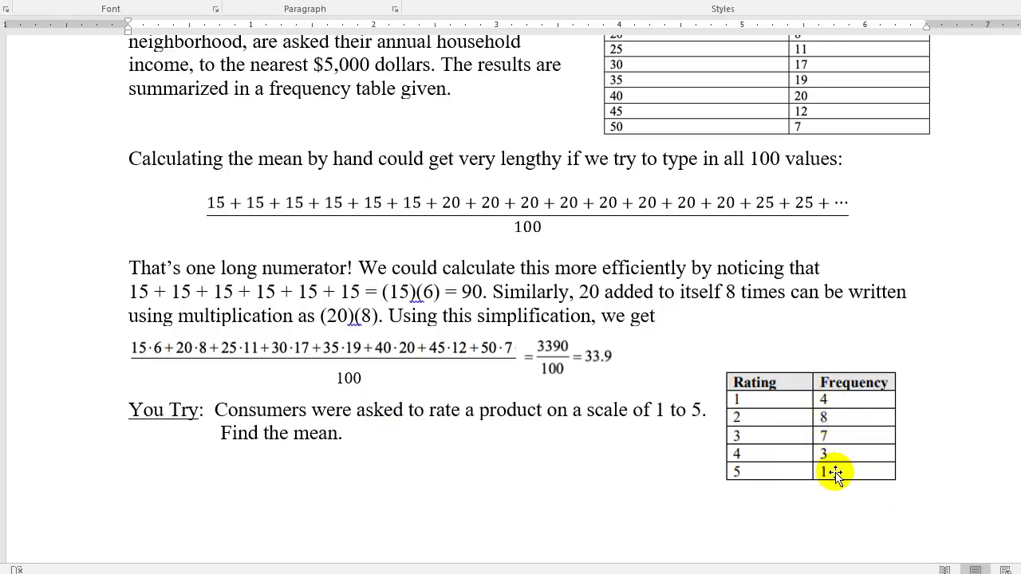
key(alt+Tab)
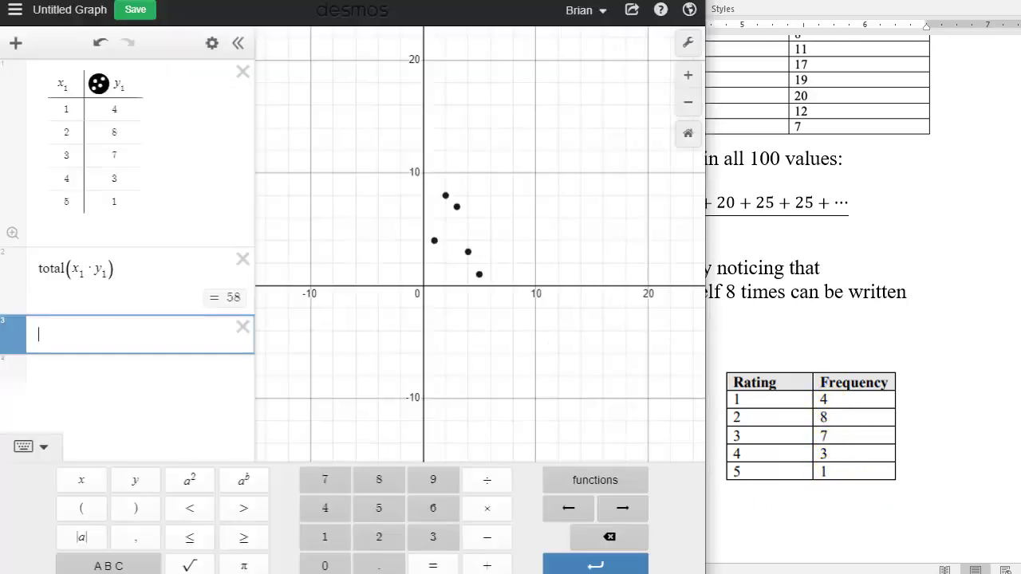
click(131, 273)
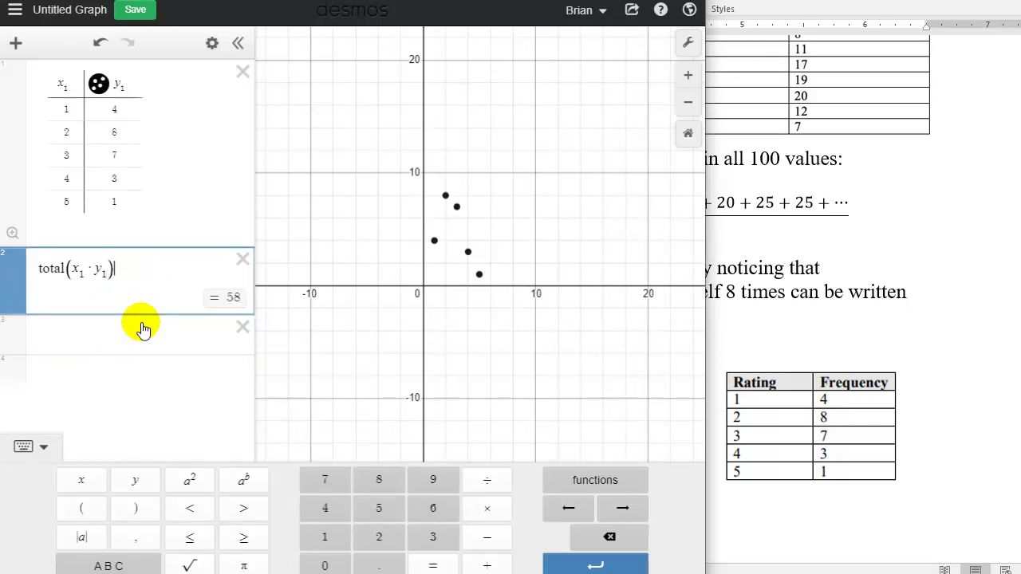
click(481, 486)
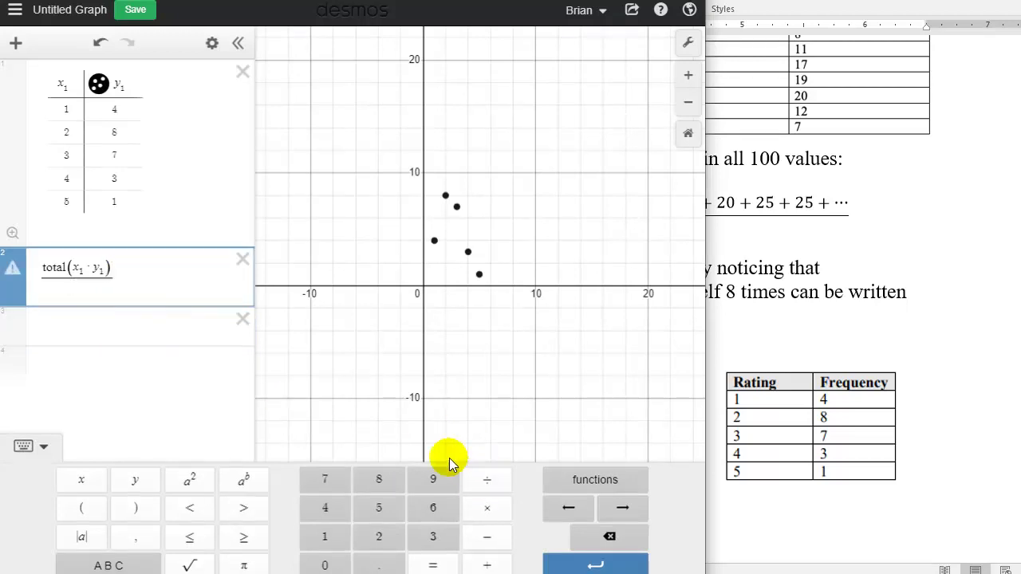
click(591, 481)
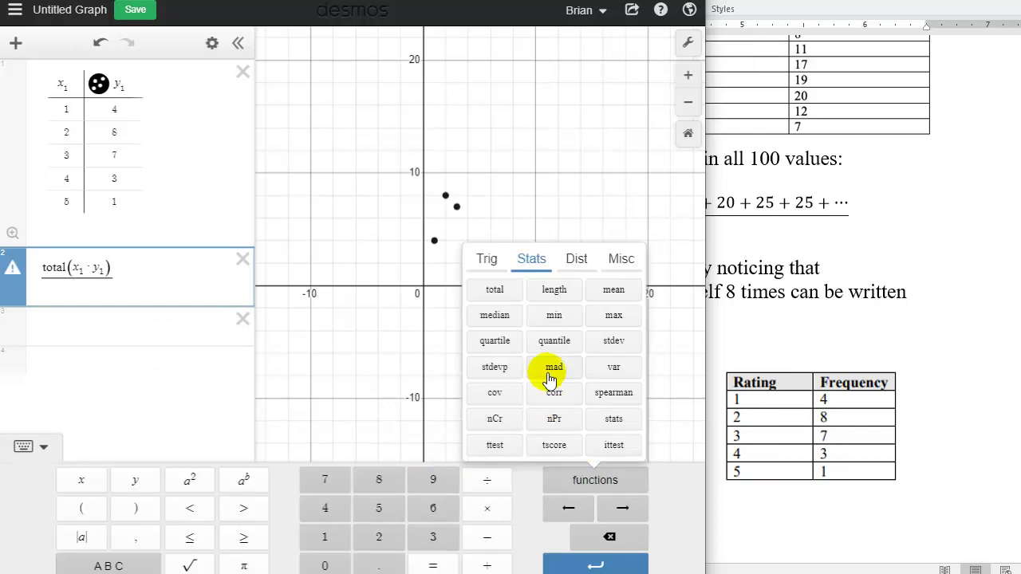
click(492, 290)
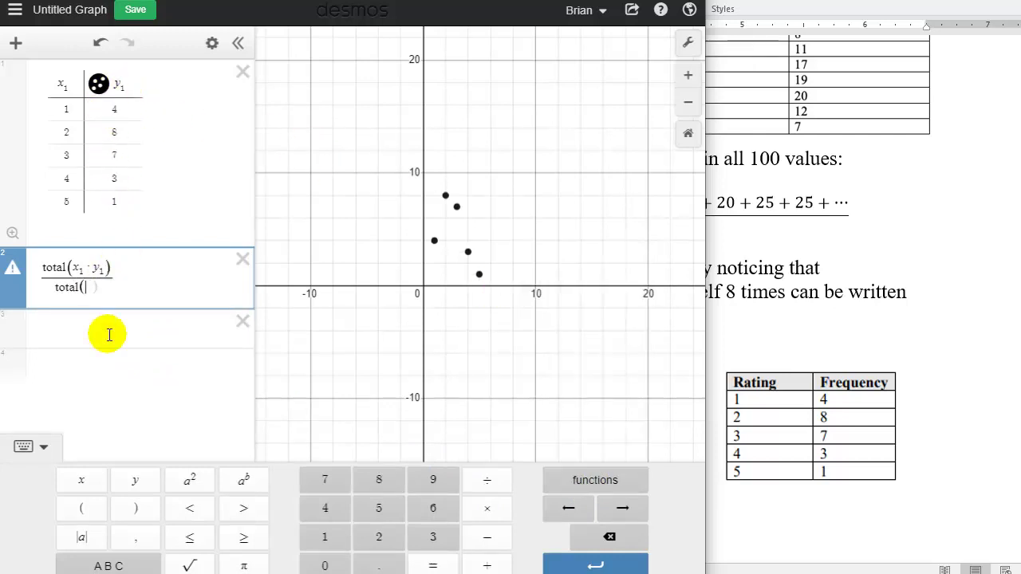
click(135, 480)
click(324, 537)
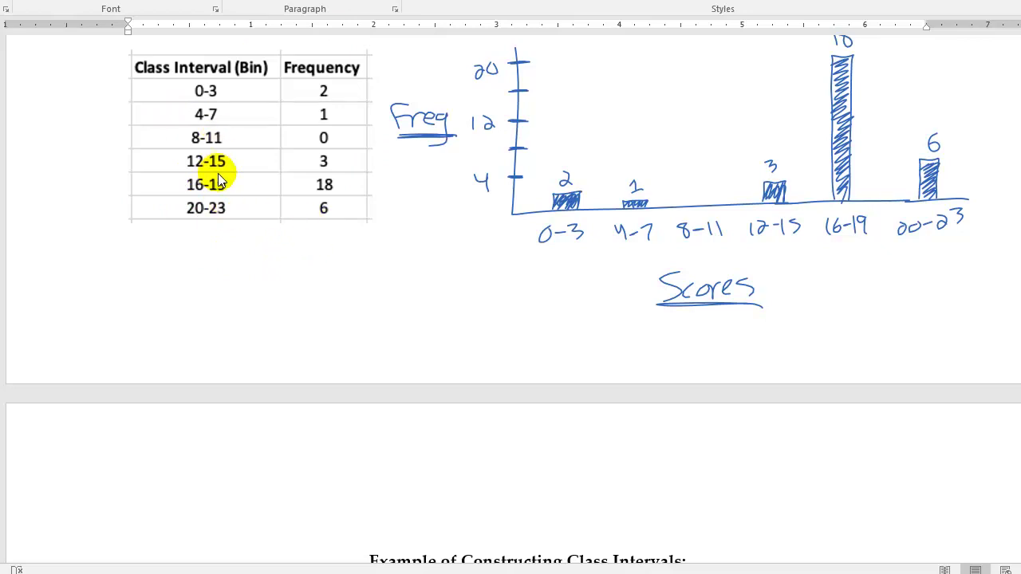
Switch from the Word document to Desmos and insert a new table in the first expression.
key(alt+Tab)
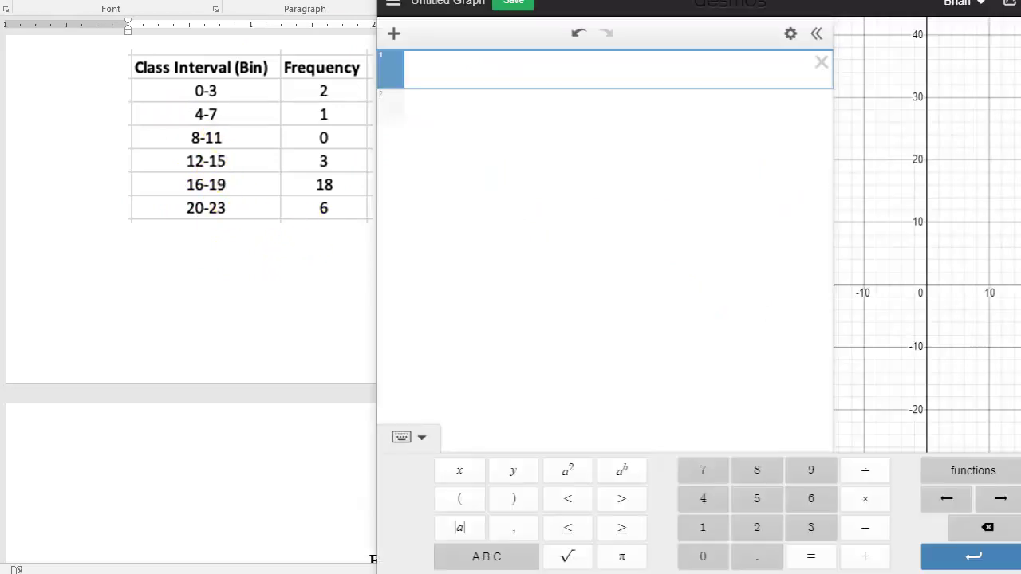
click(394, 34)
click(416, 134)
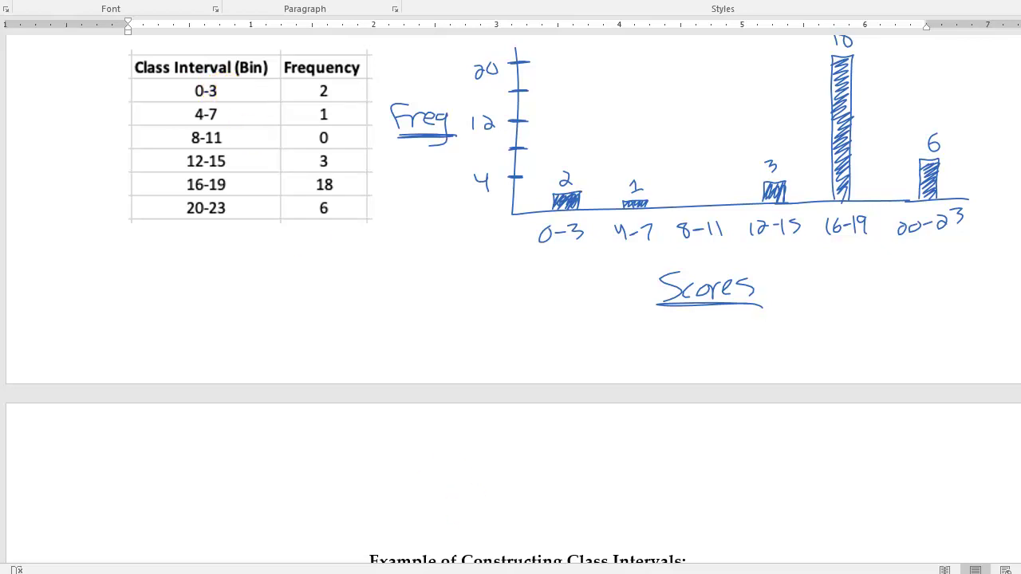
Switch to Desmos beside the Word class-interval table and rename the new table's columns L and R.
key(alt+Tab)
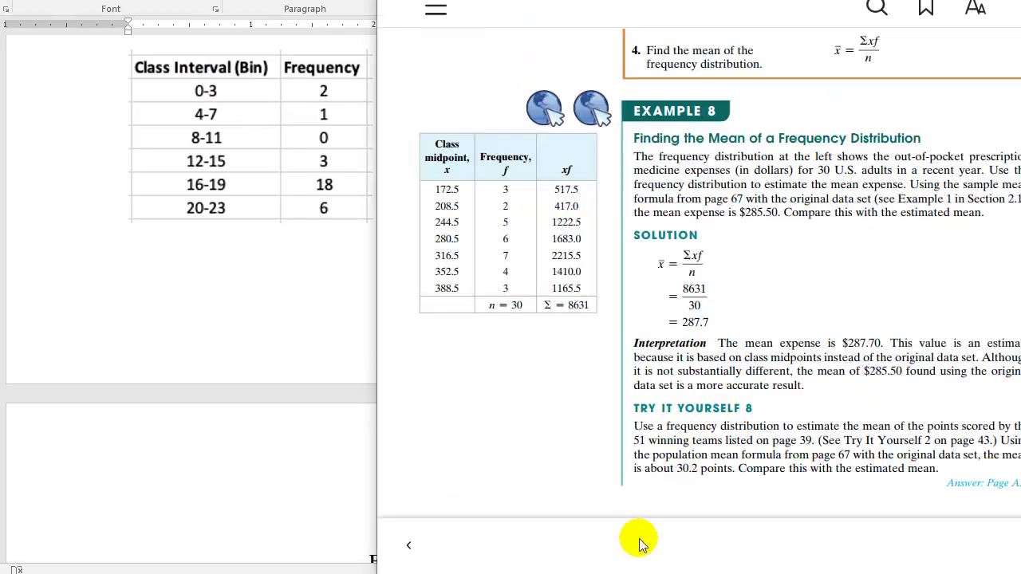
key(alt+Tab)
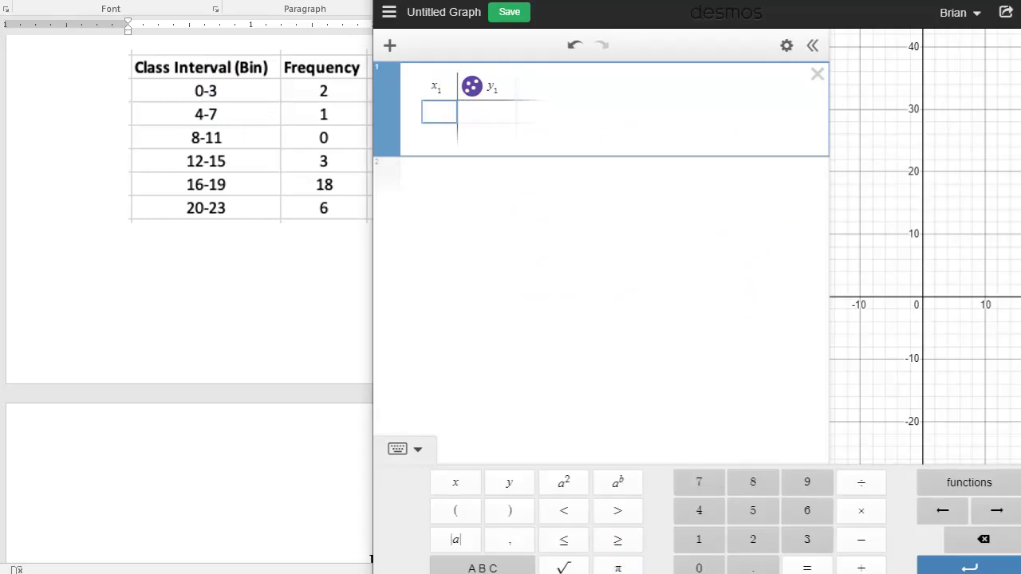
click(440, 88)
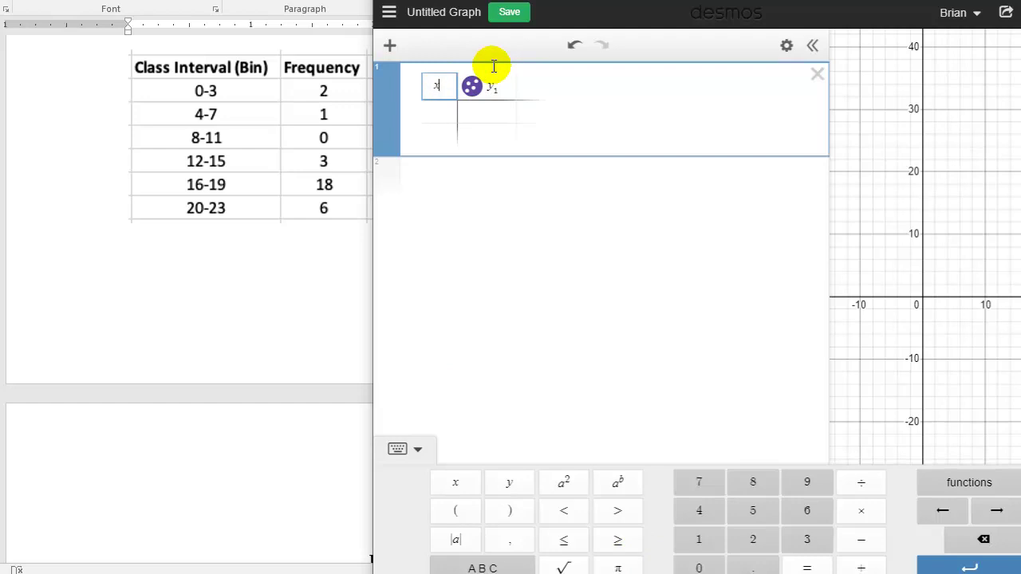
key(BackSpace)
text(I)
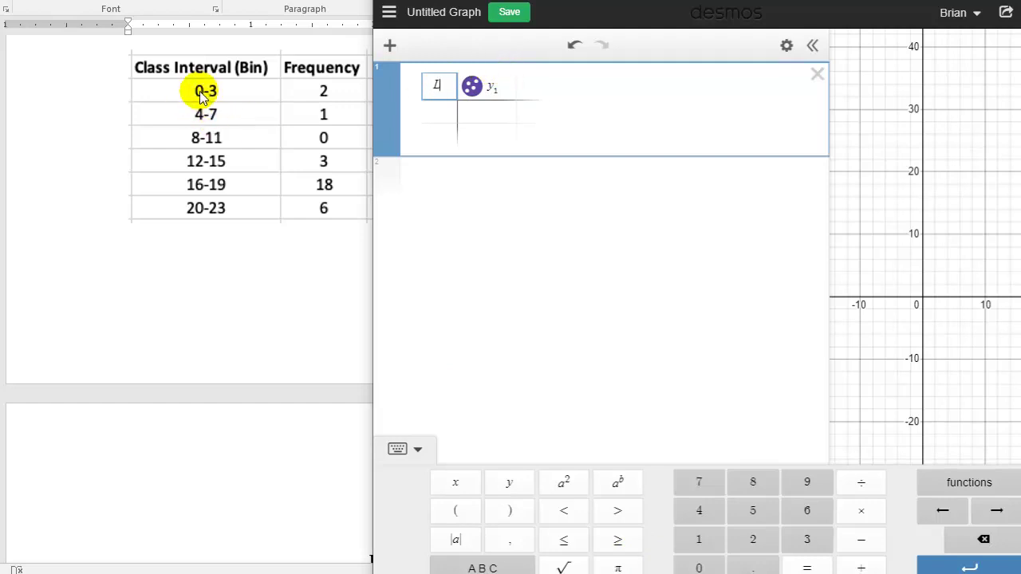
key(Tab)
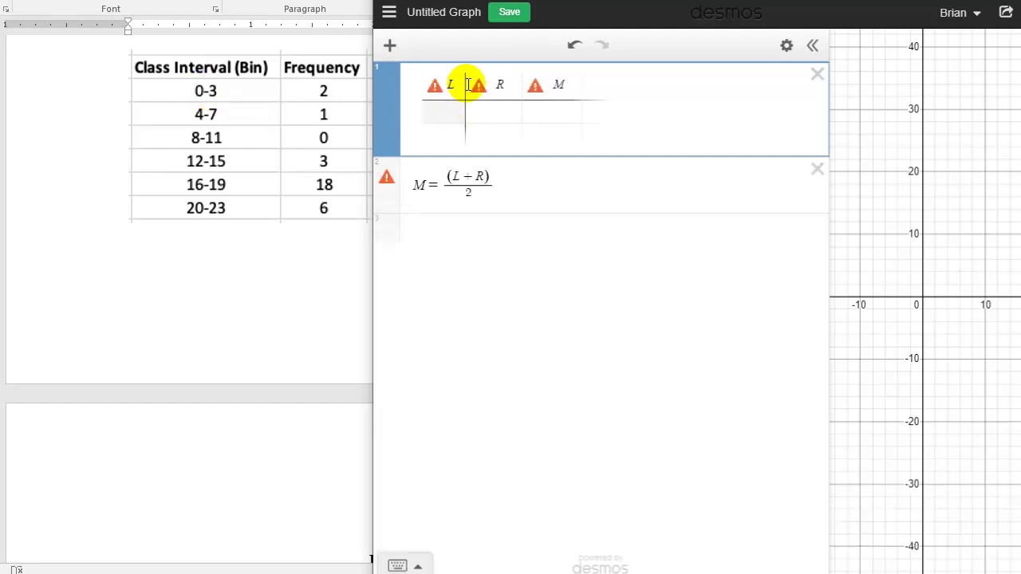
click(472, 90)
Add a third table column defined as (L+R)/2 to compute the class midpoints.
click(527, 84)
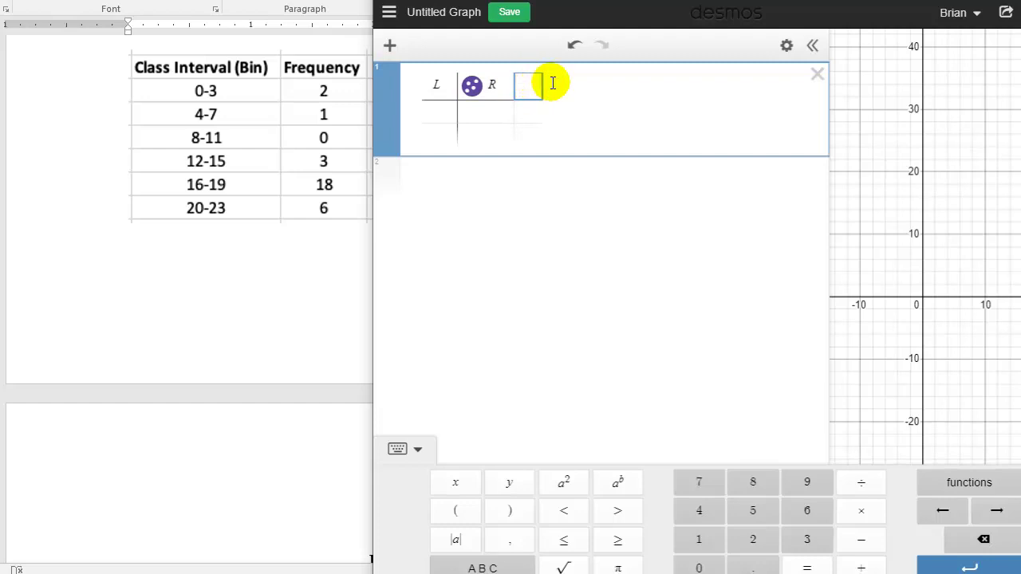
text(()
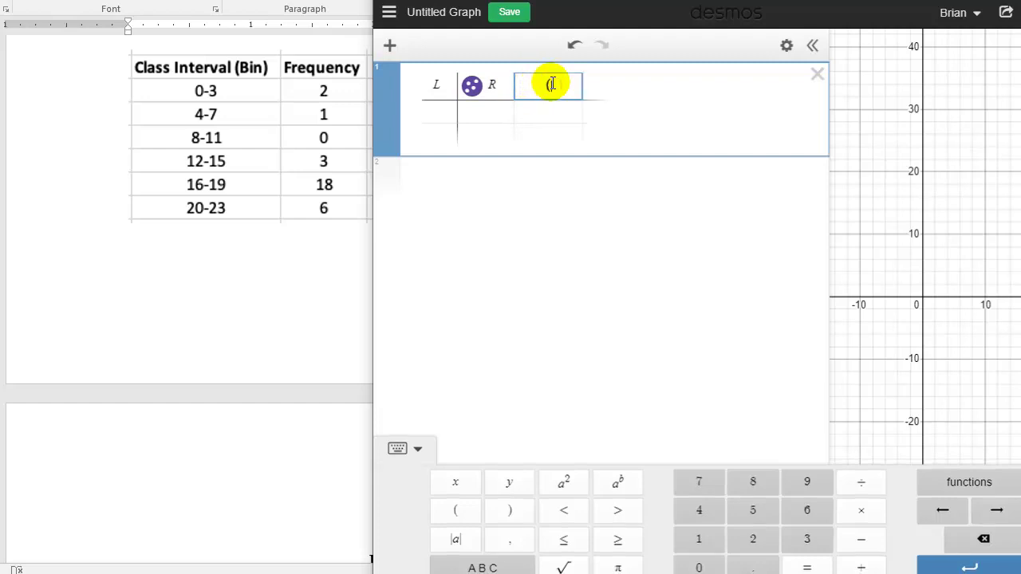
text(L)
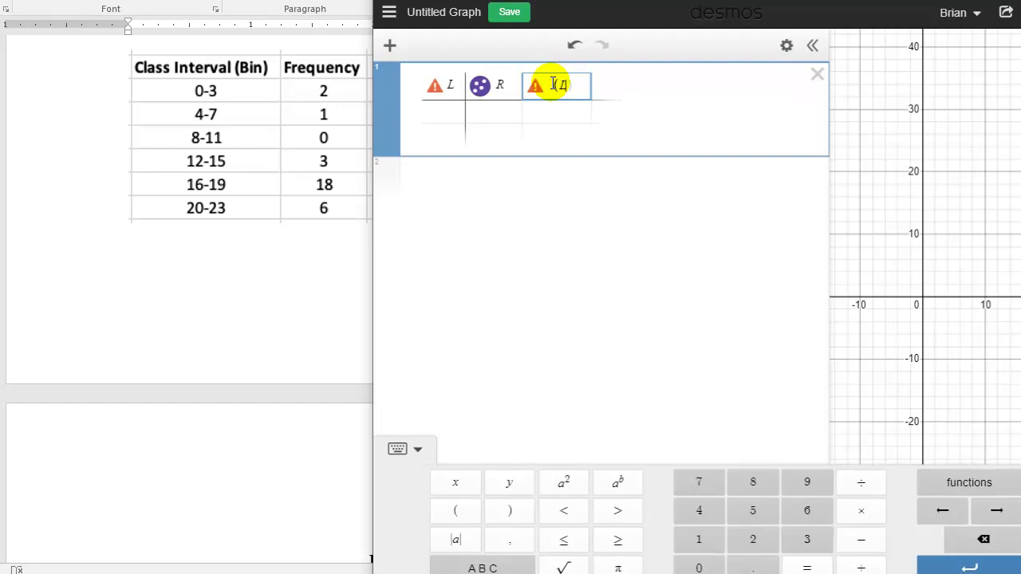
text(-)
text(R)
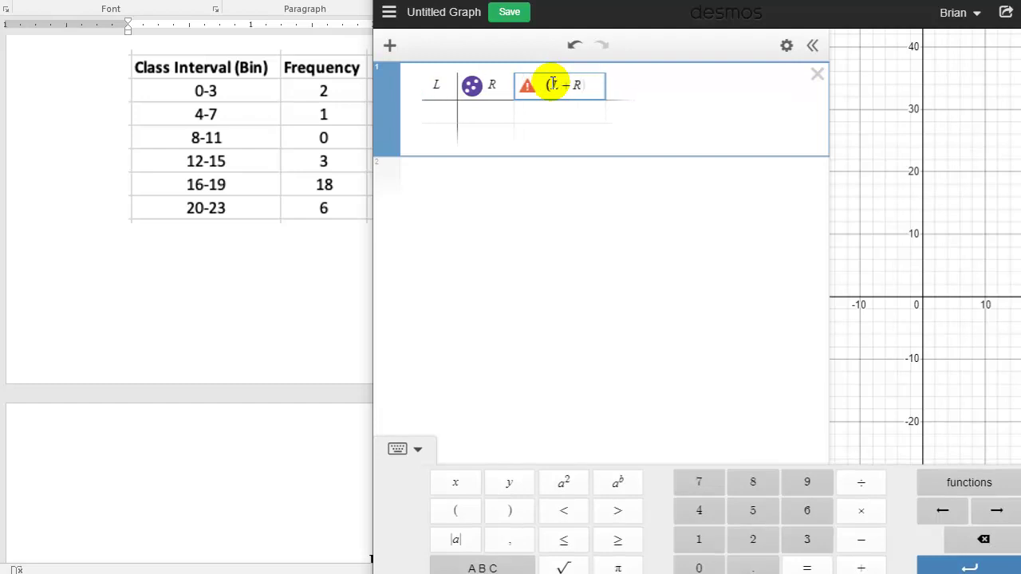
text()/2)
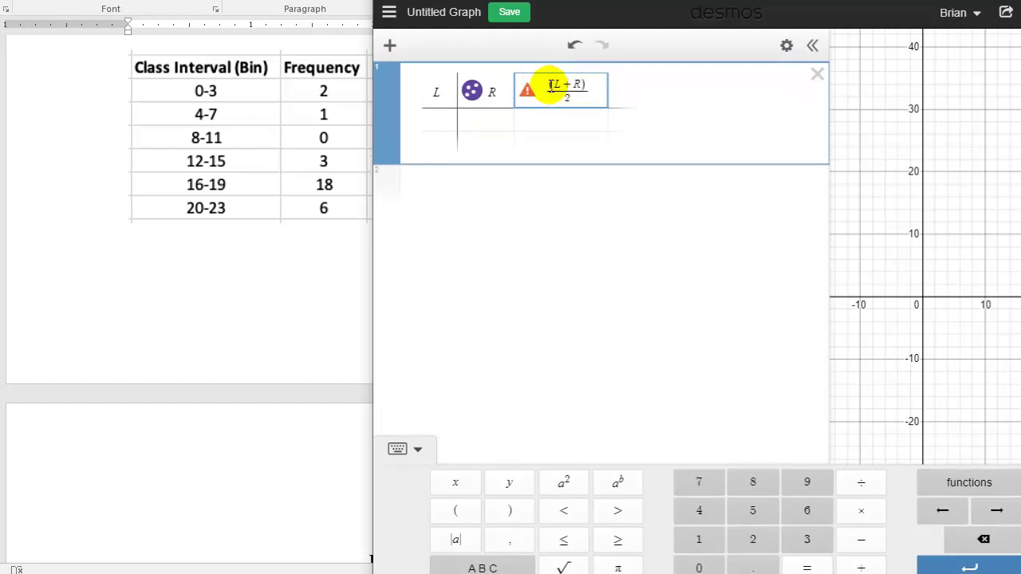
Fill columns L and R with the class limits 0–3, 4–7, 8–11, 12–15, 16–19 and 20–23.
click(437, 120)
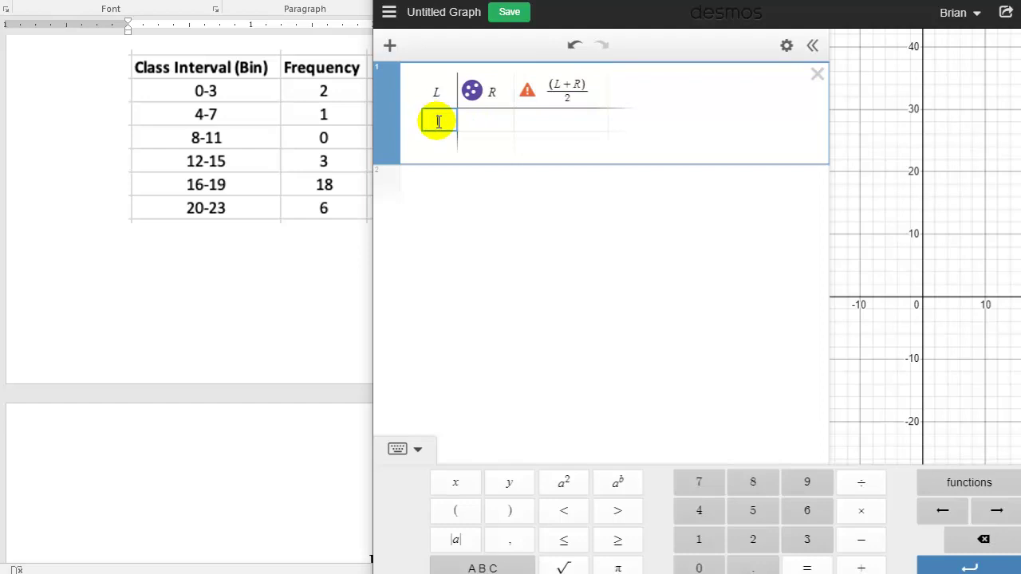
text(0)
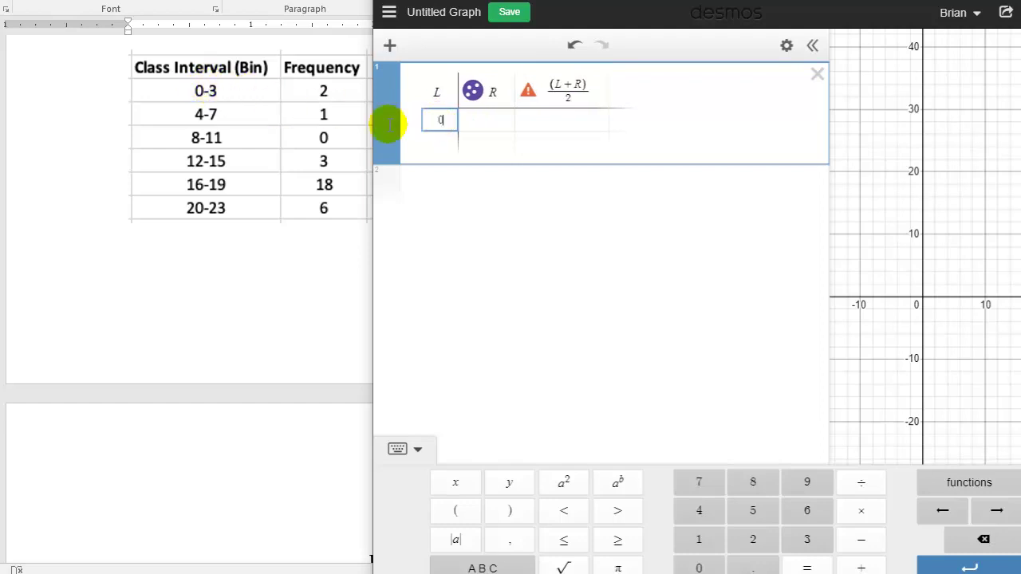
click(482, 121)
text(3)
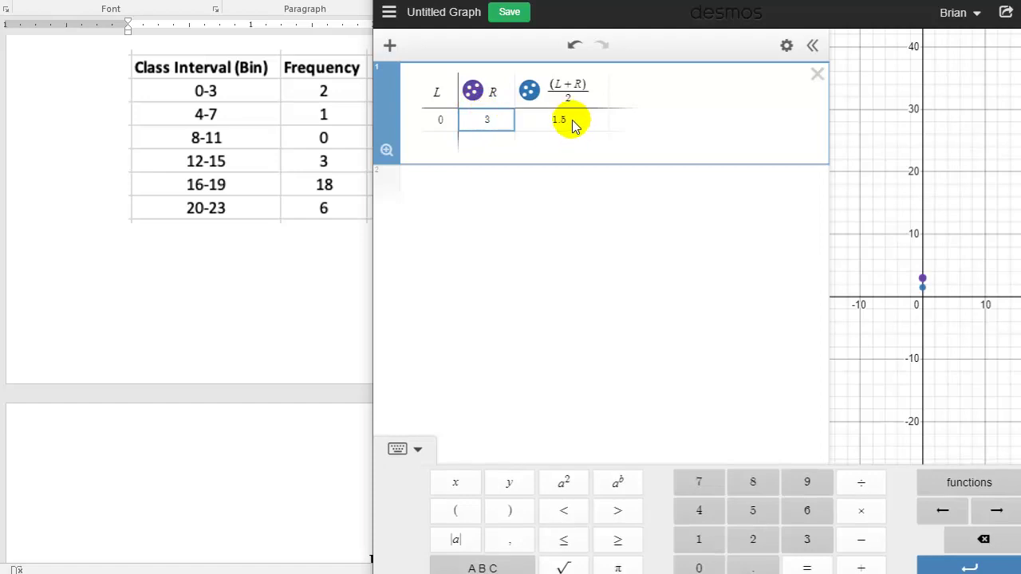
click(444, 146)
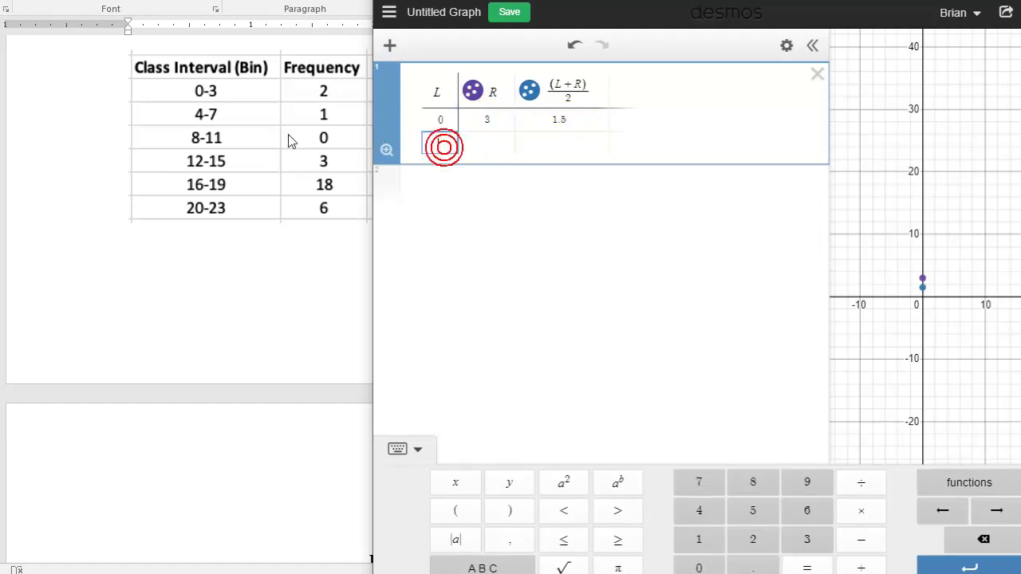
text(4)
key(Right)
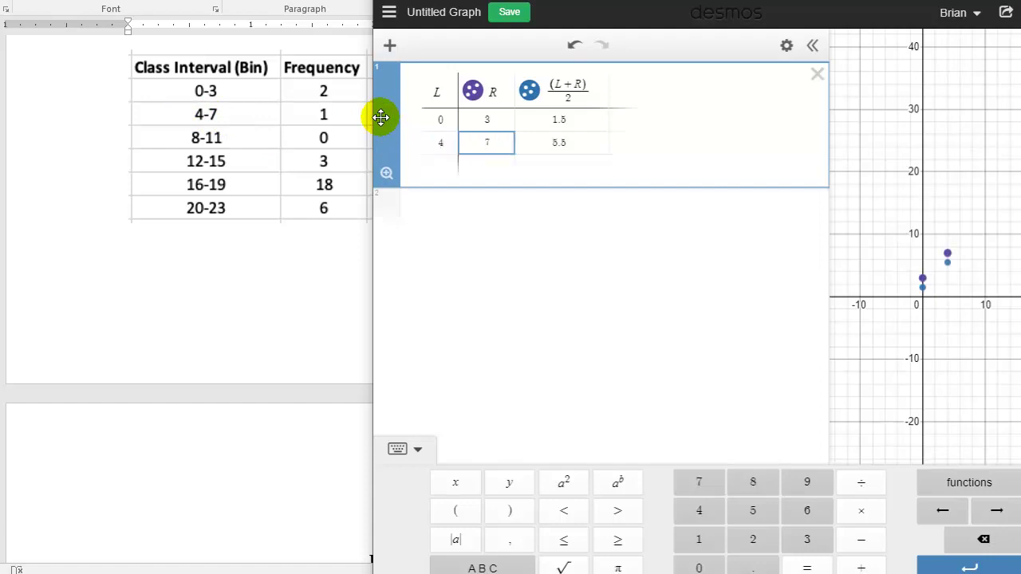
text(7)
key(Return)
key(Left)
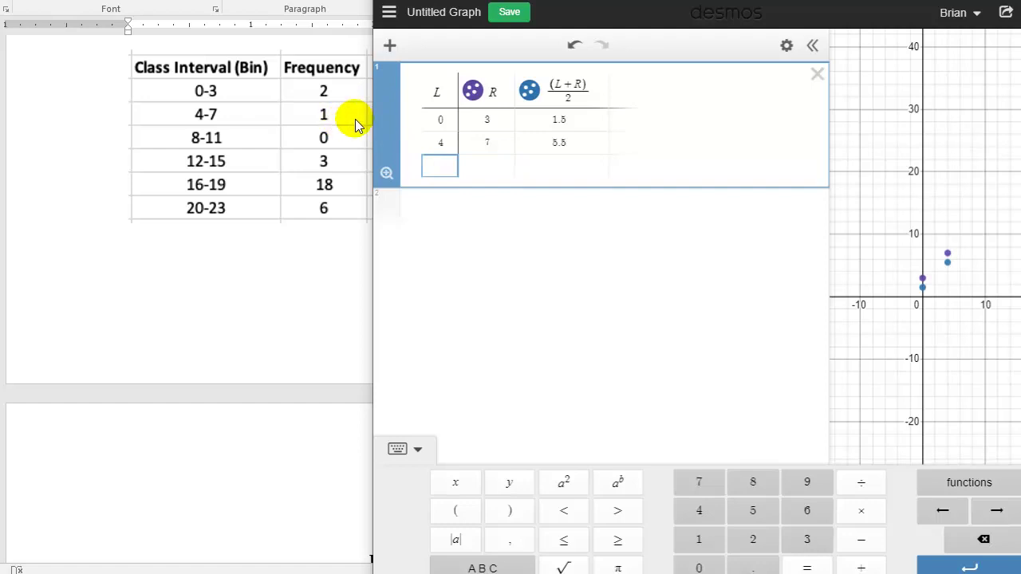
key(ctrl+v)
Add a fourth table column named f after the midpoint column.
click(608, 94)
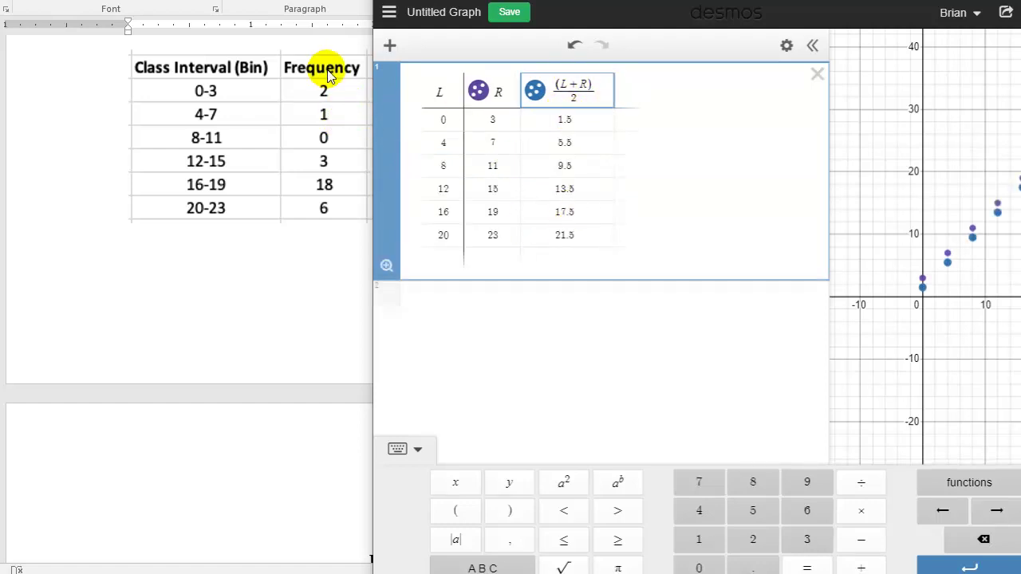
click(627, 93)
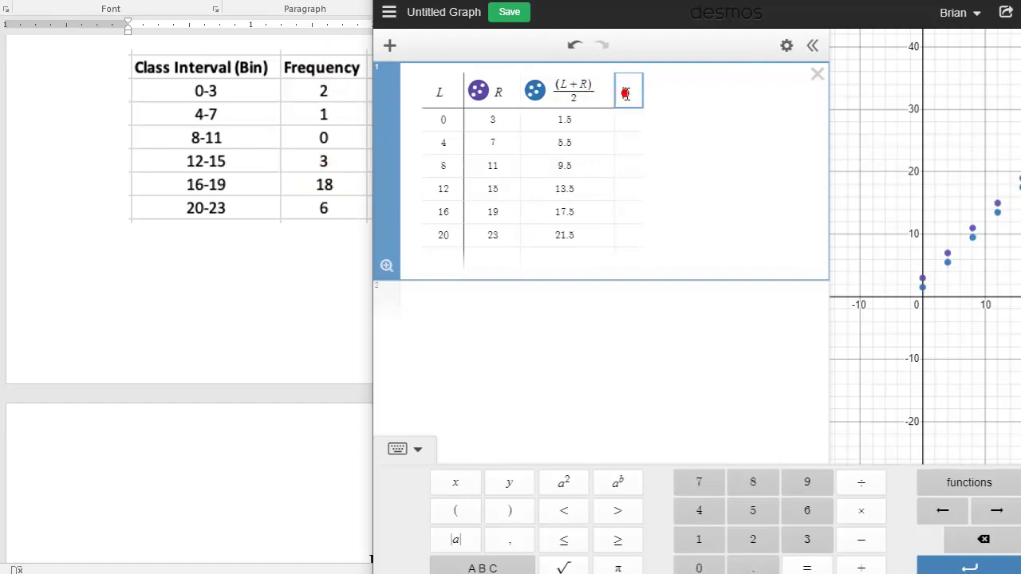
text(f)
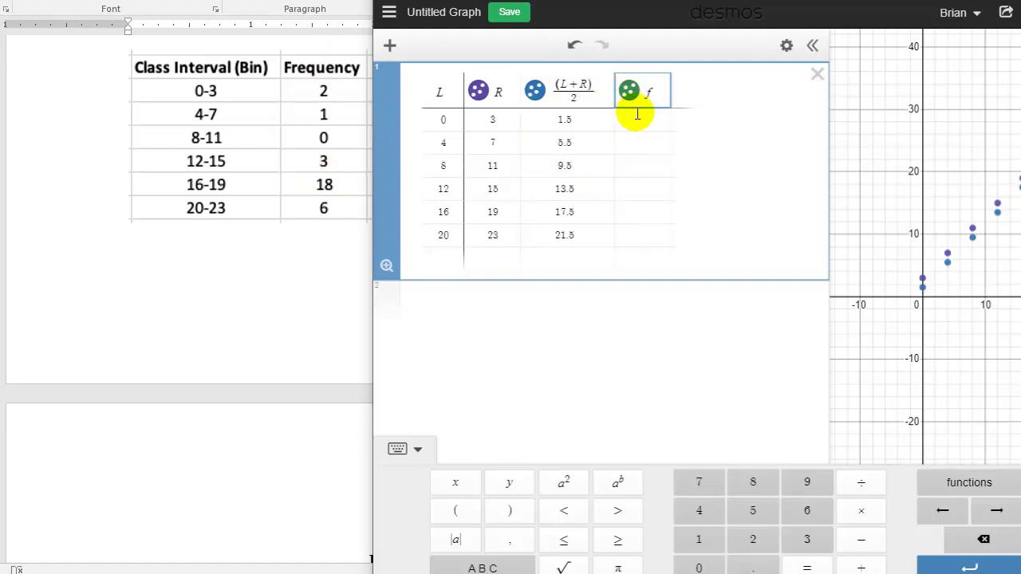
Enter the frequencies 2, 1, 0, 3, 18 and 6 in column f.
click(637, 120)
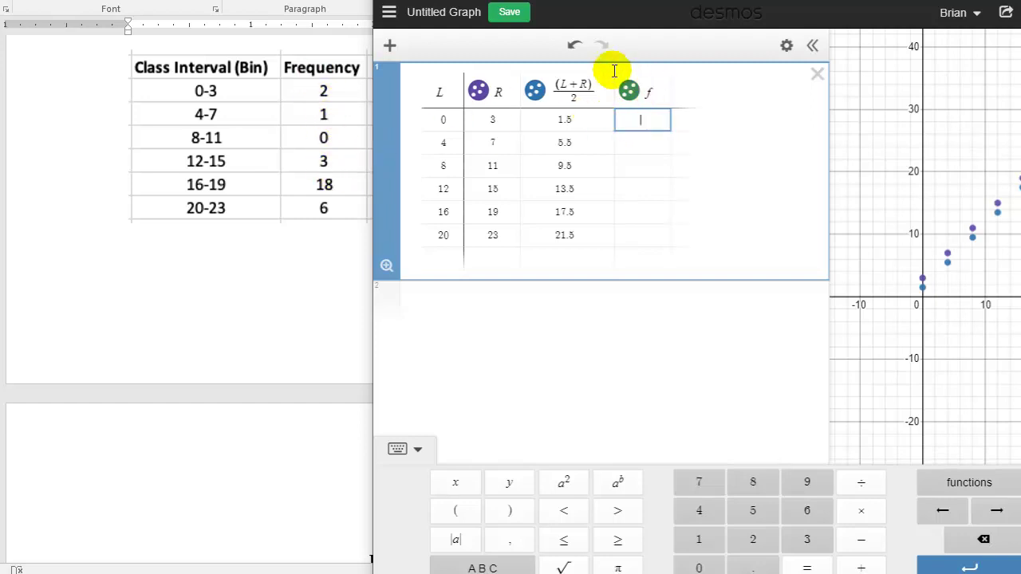
key(Return)
text(1)
key(Return)
text(0)
key(Return)
text(3)
key(Return)
text(18)
key(Return)
text(6)
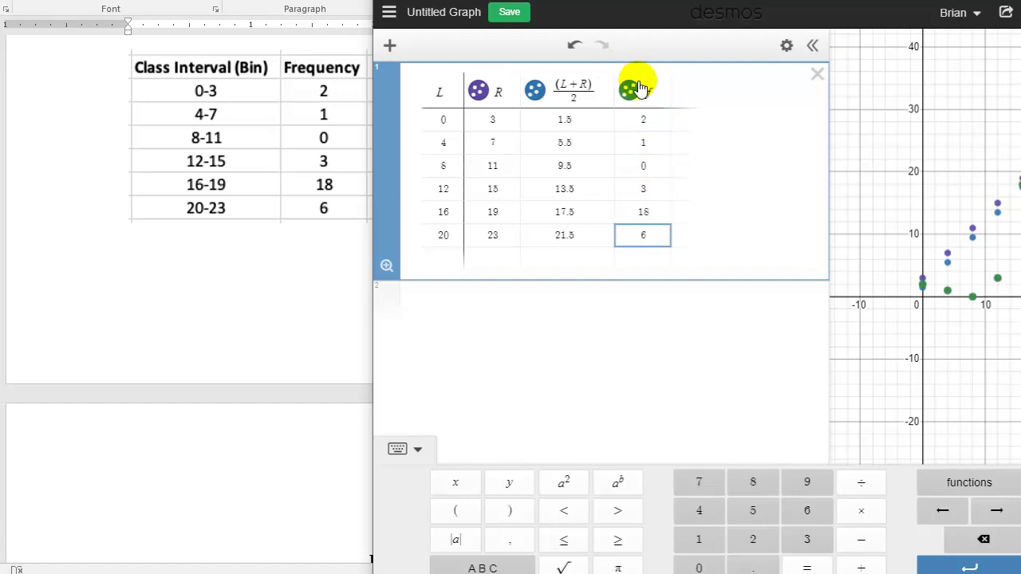
click(616, 71)
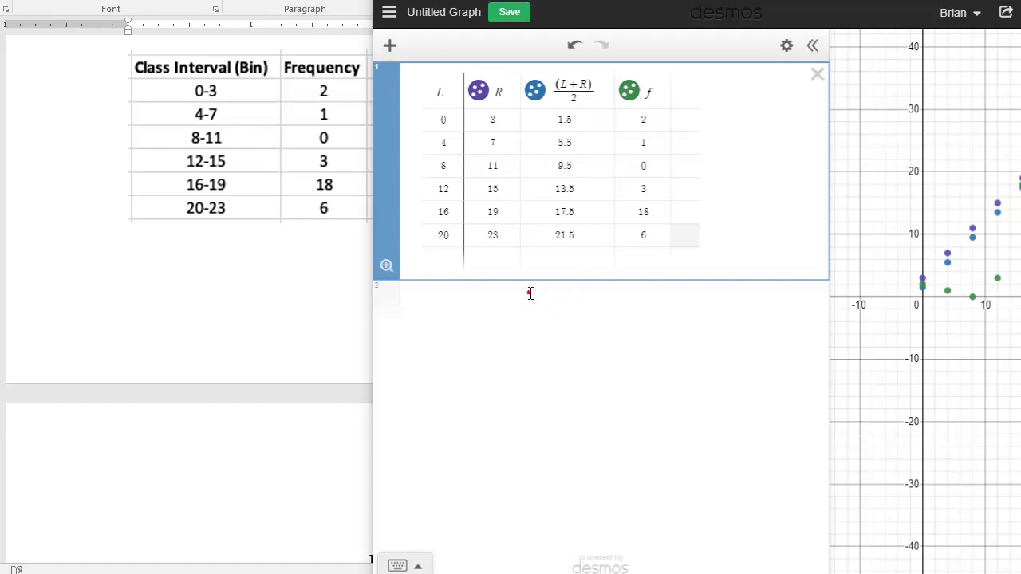
Calculate the sum of midpoints times frequencies in the second expression with total((L+R)/2·f).
click(503, 297)
text(total()
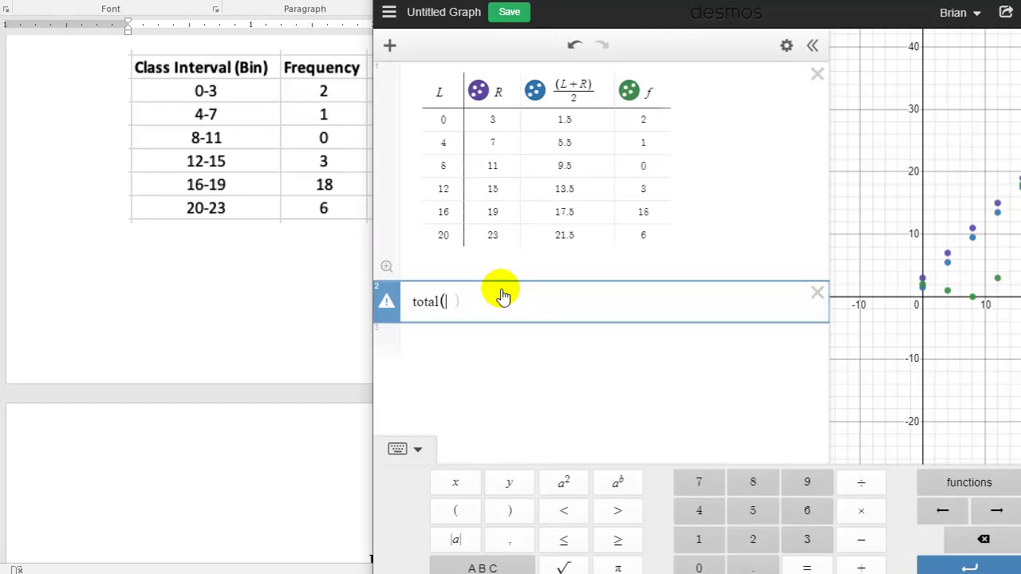
text((L+R)
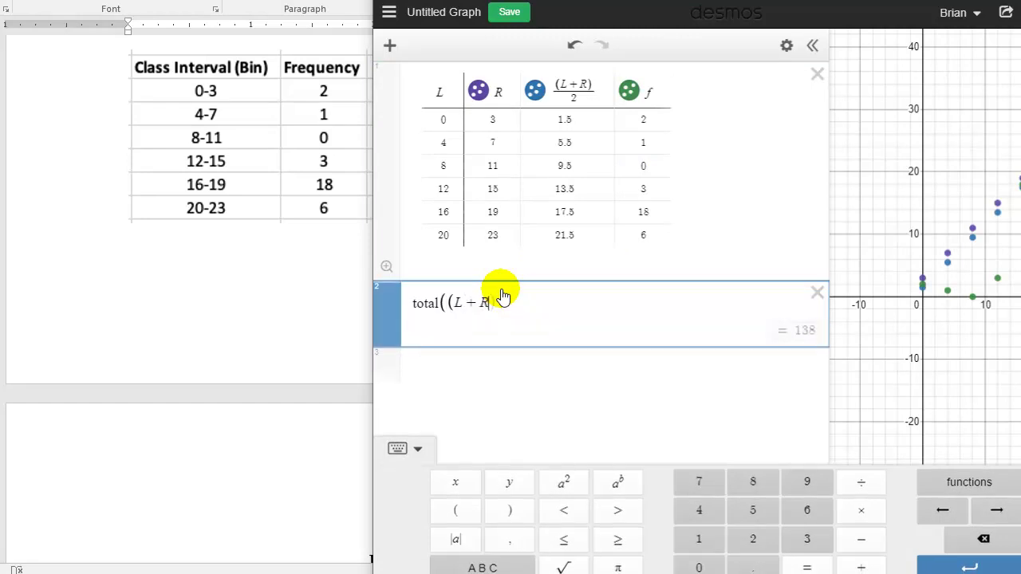
text()/)
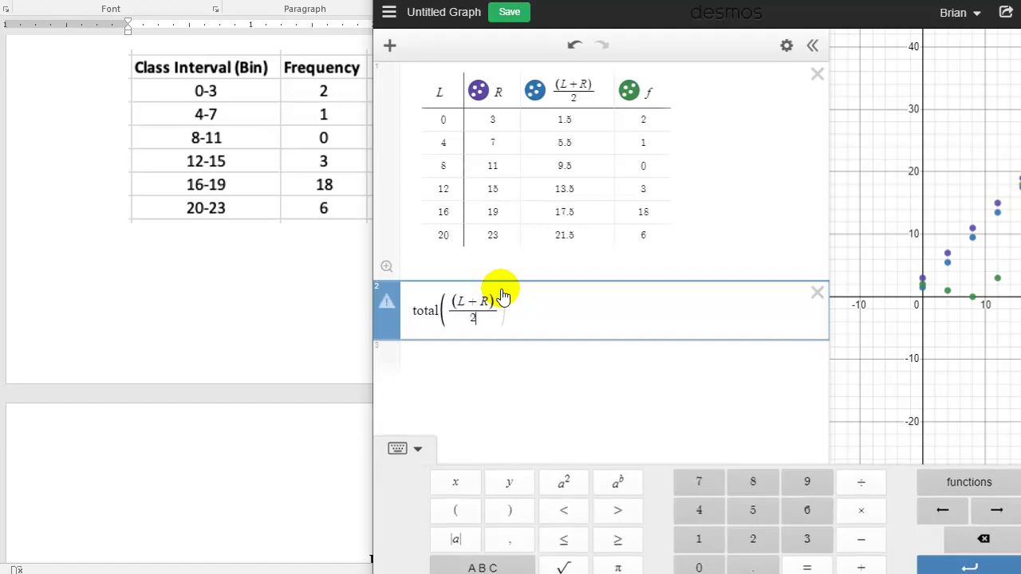
text(2)
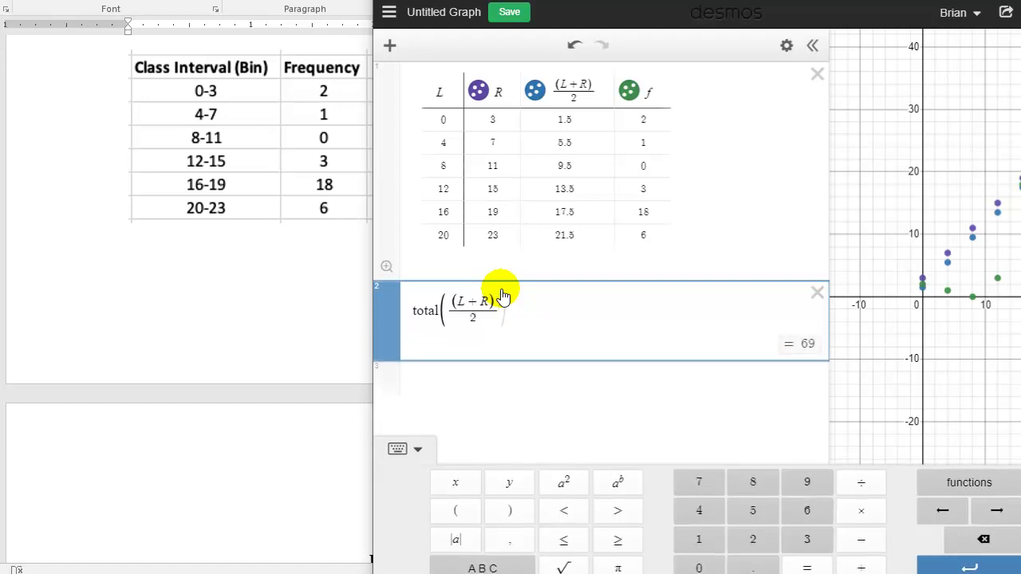
text(*)
text(f)
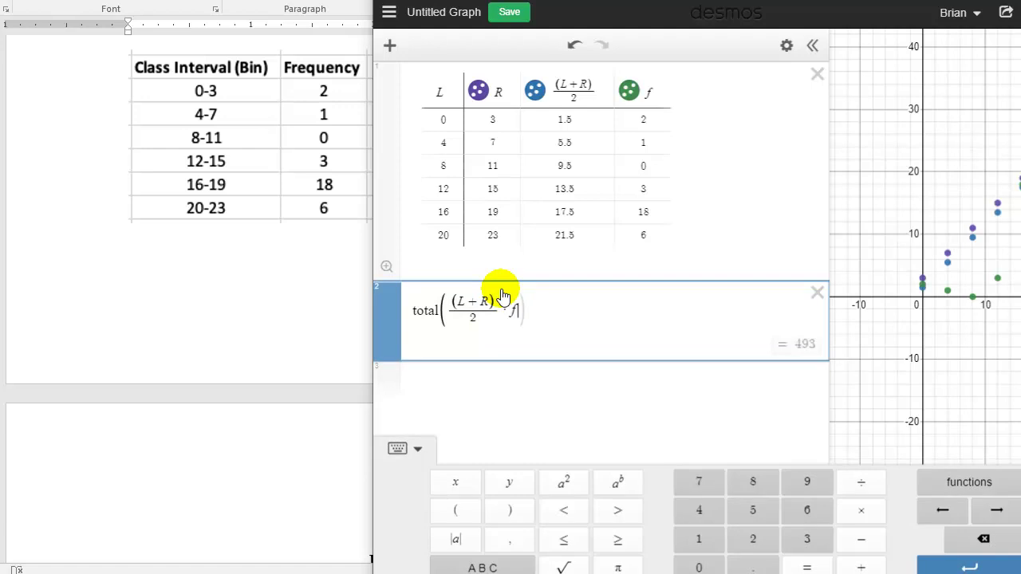
Divide the midpoint-frequency total by total(f) to find the mean of the class-interval table.
key(Right)
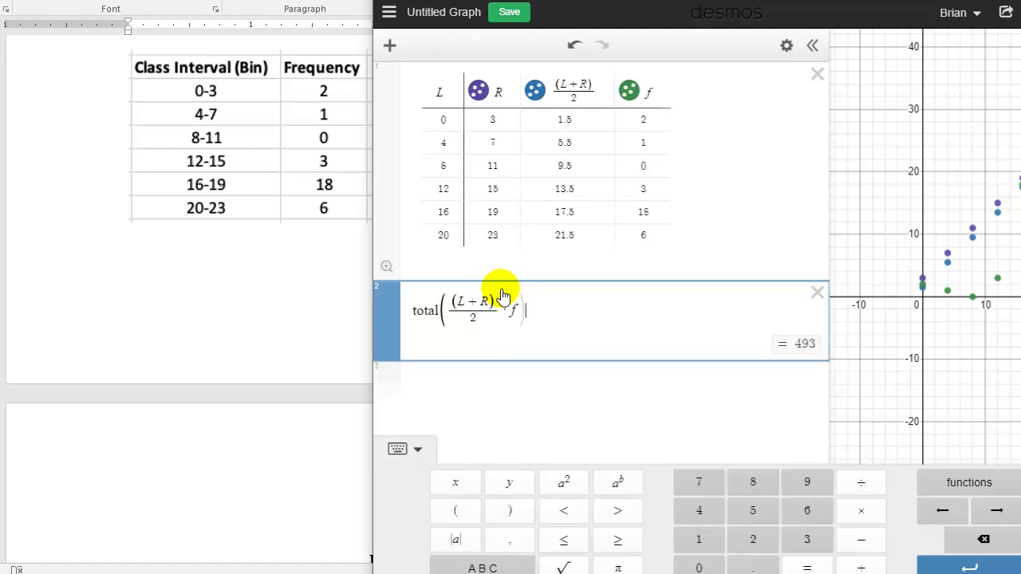
text(/)
text(total)
text((f))
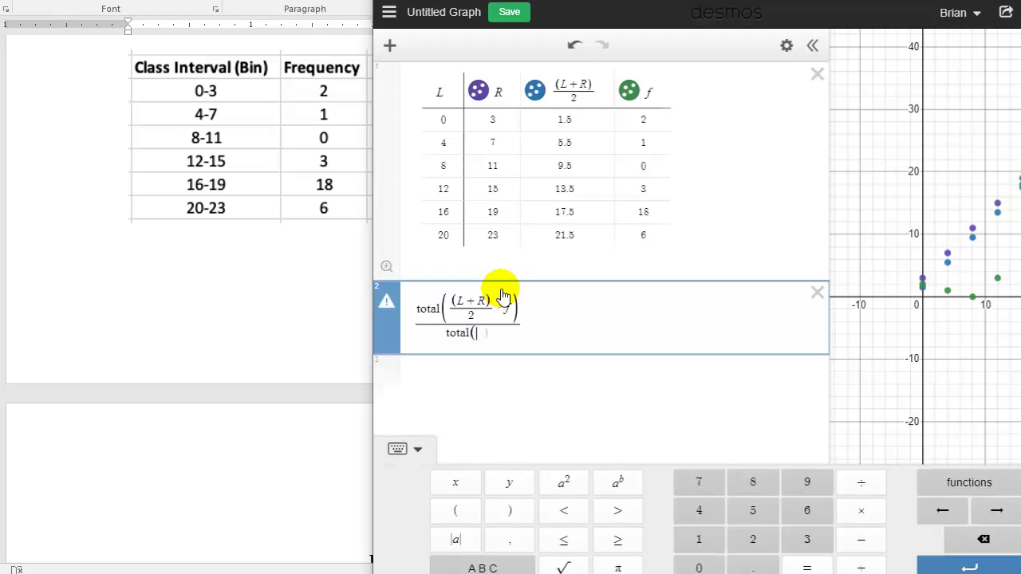